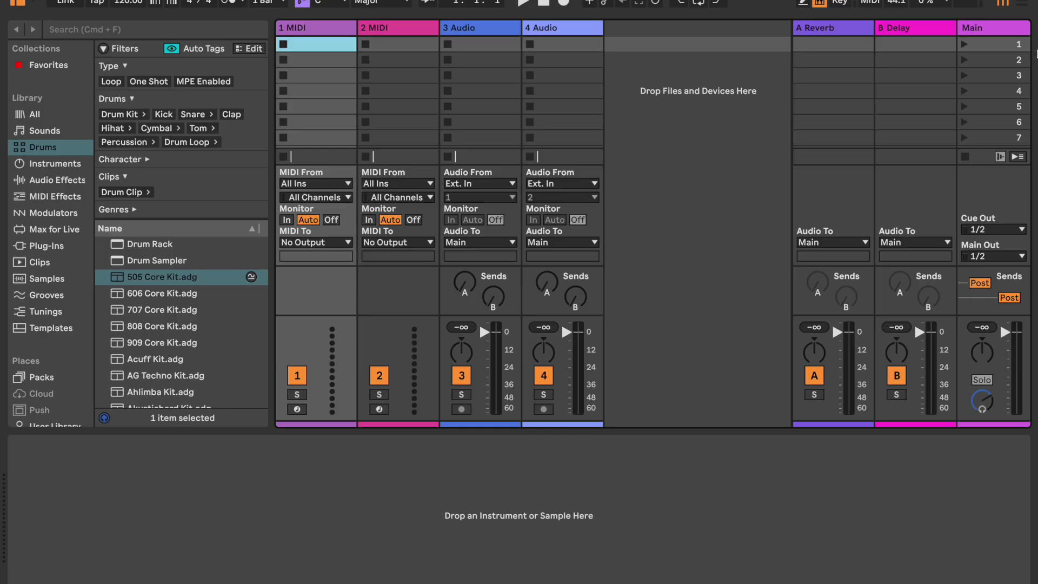
In Arrangement View, show the Main track's Song Tempo automation envelope with a breakpoint at 120 BPM.
key(Tab)
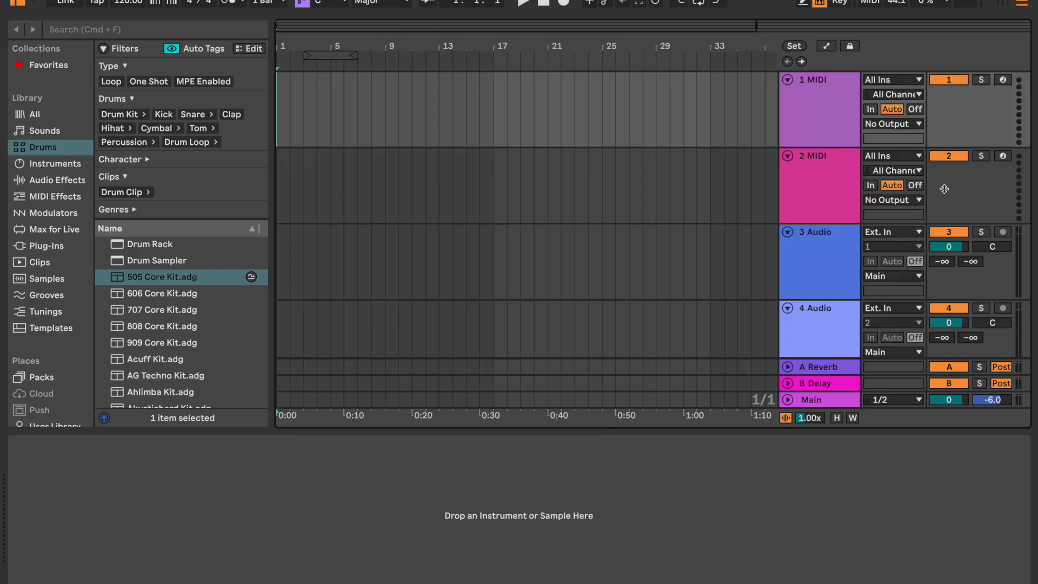
click(826, 46)
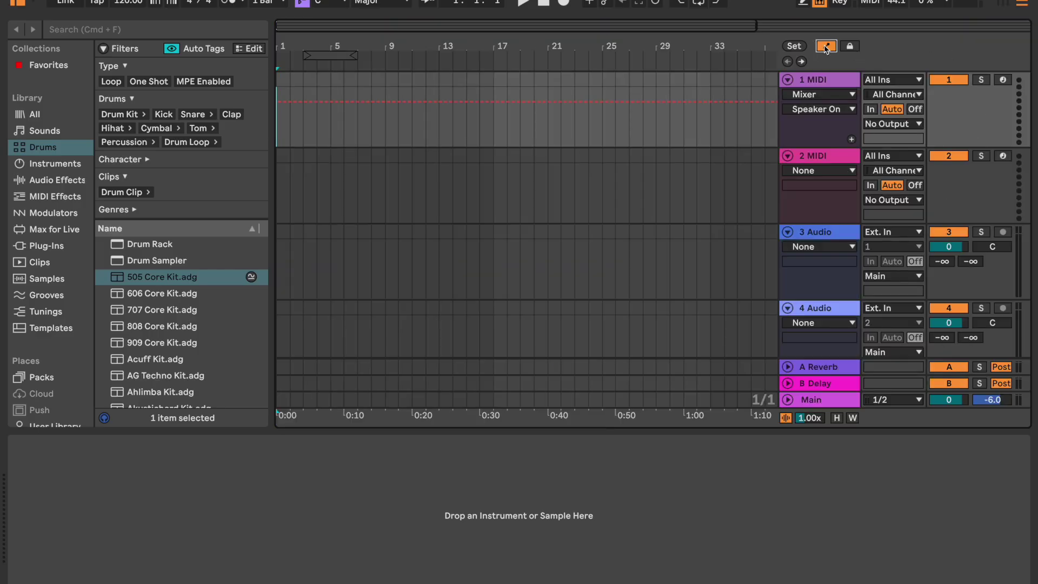
click(788, 401)
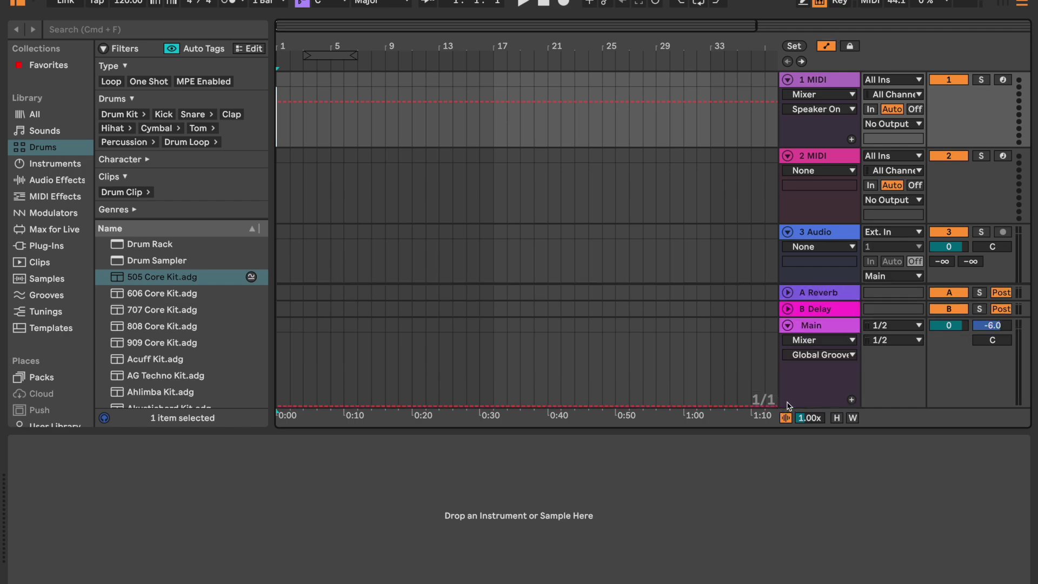
click(841, 355)
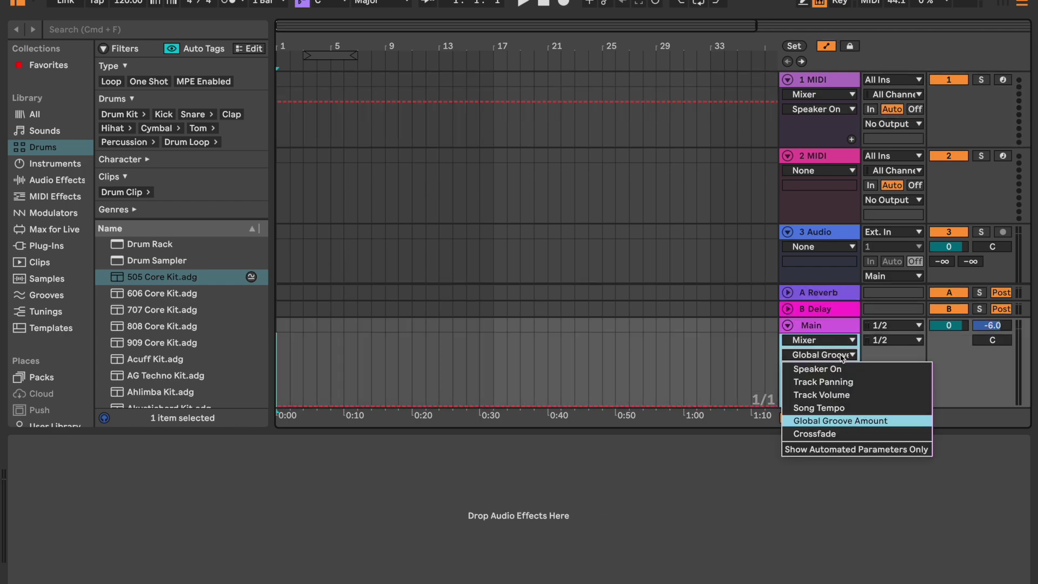
click(850, 408)
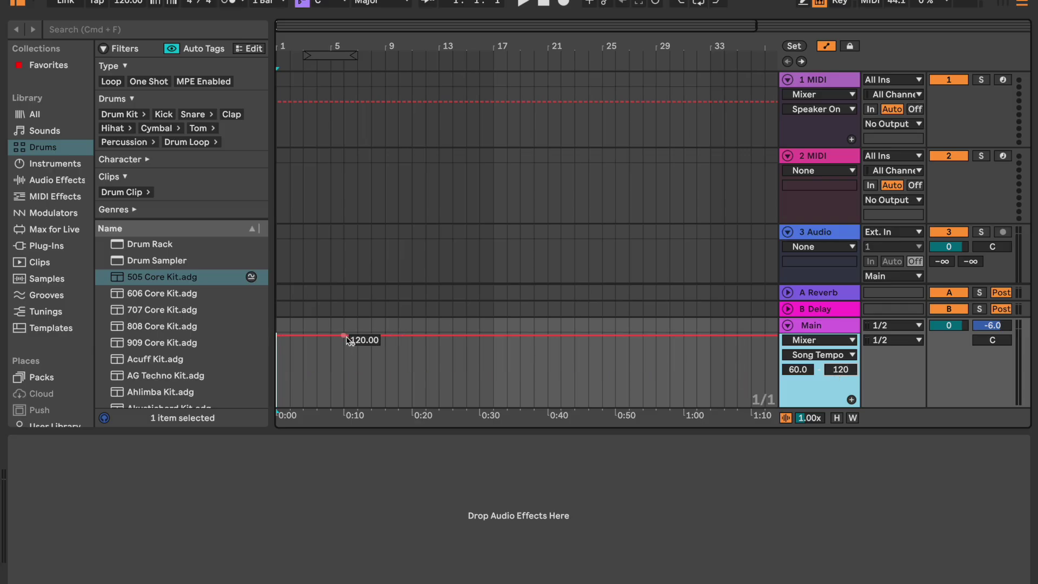
click(295, 335)
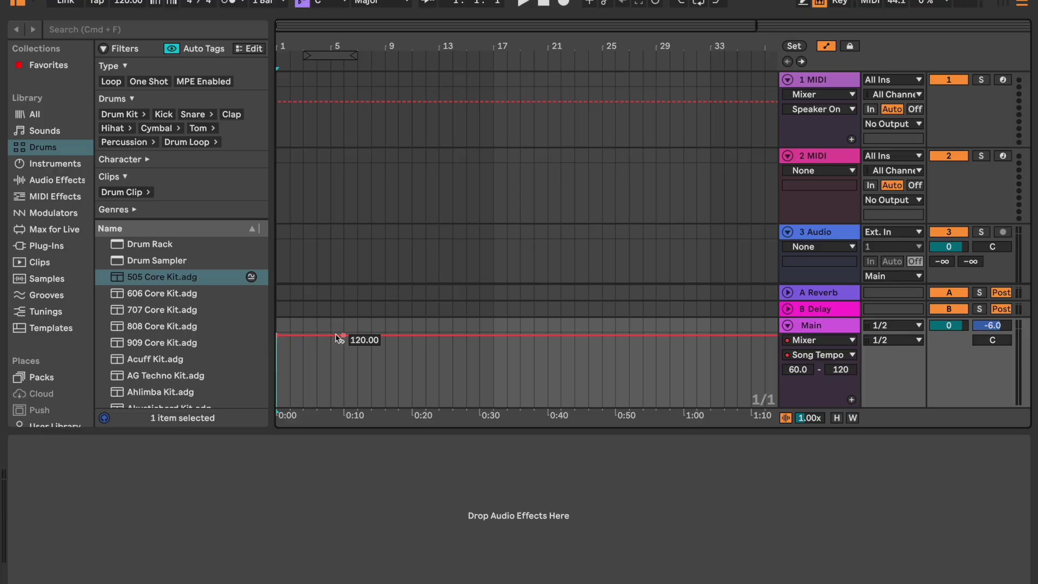
Ramp the tempo from 120 down to 60 BPM, duplicate the ramp twice, and start playback.
drag(332, 336, 331, 405)
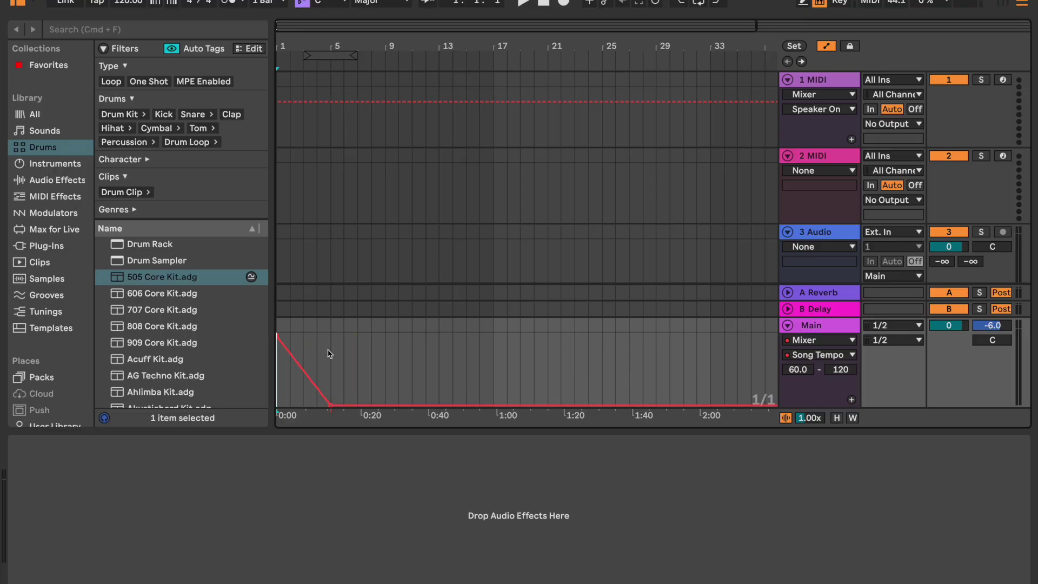
drag(322, 339, 255, 328)
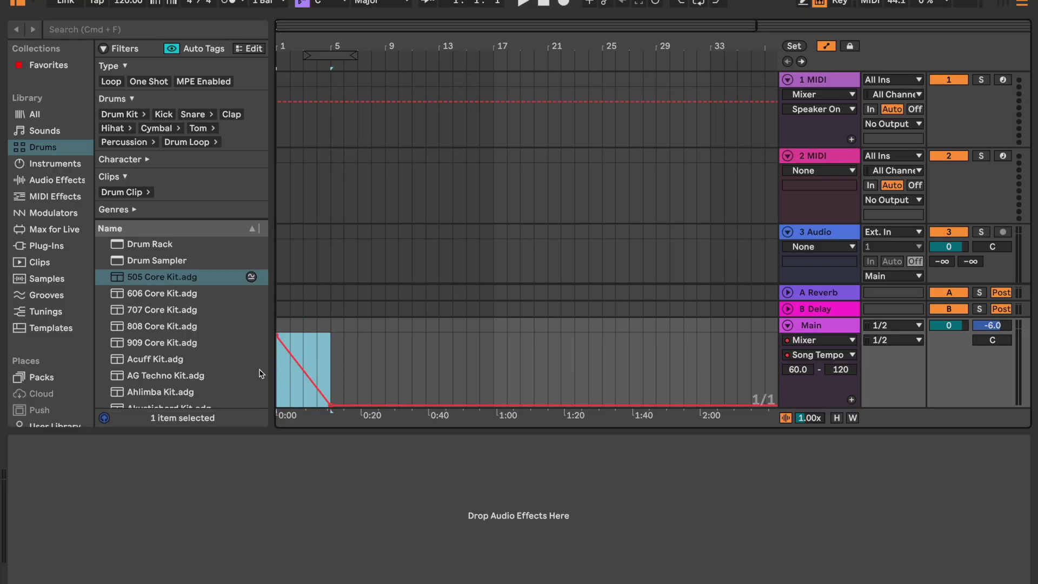
key(super+d)
key(super+d)
key(super+d)
key(super+d)
key(super+d)
key(super+d)
key(super+d)
key(super+d)
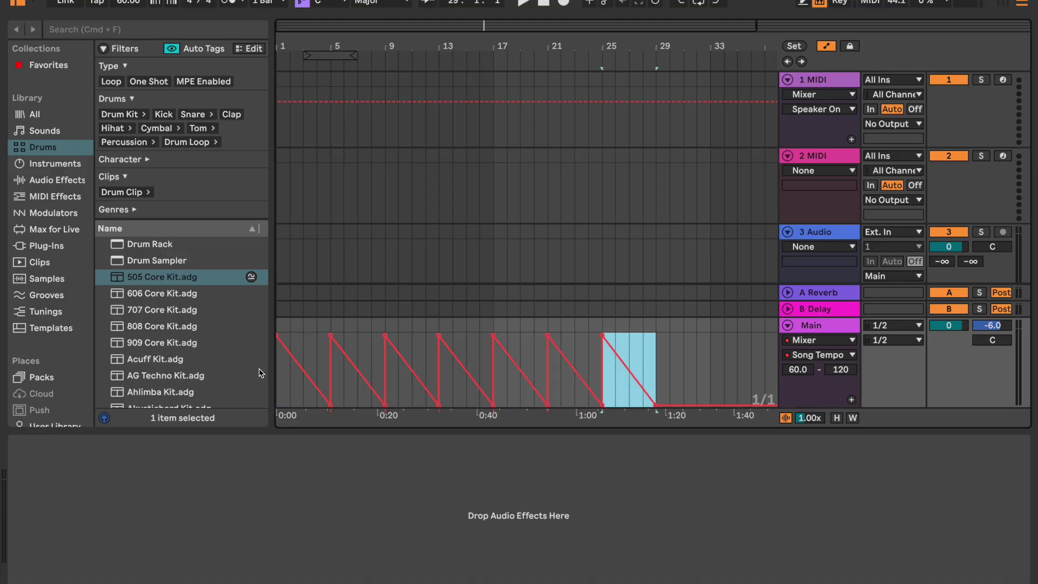
key(super+d)
key(super+d)
key(super+d)
key(super+d)
key(super+d)
key(super+d)
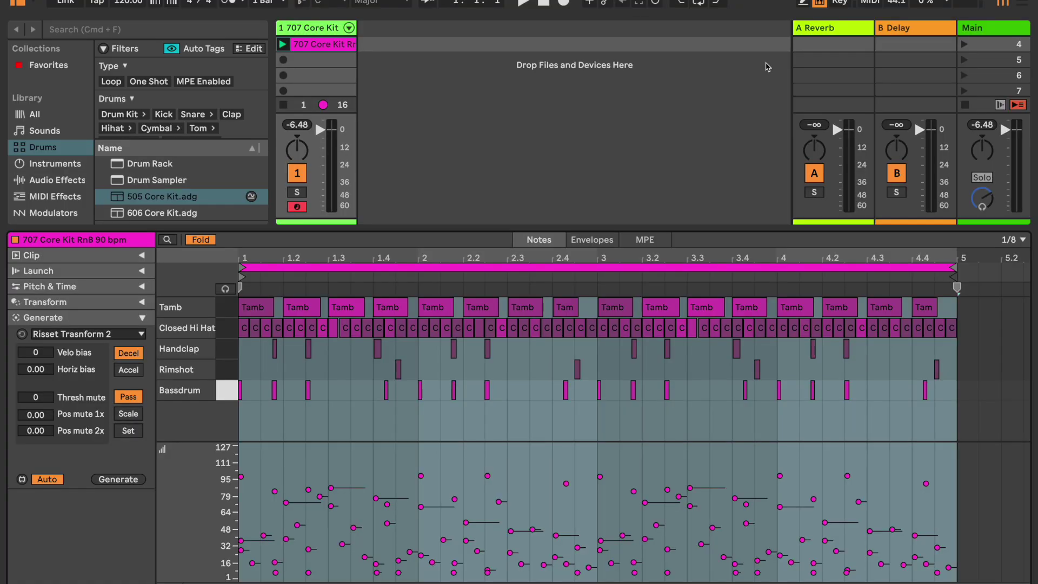
key(space)
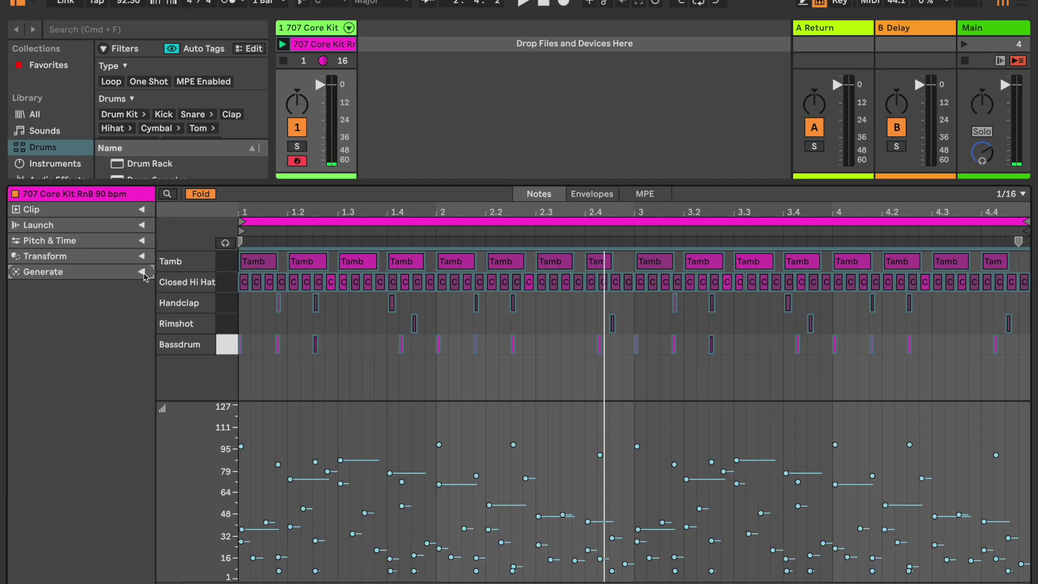
Switch the 707 Core Kit clip's generator from Rhythm to Stretta Risset Transform and select all notes.
click(142, 272)
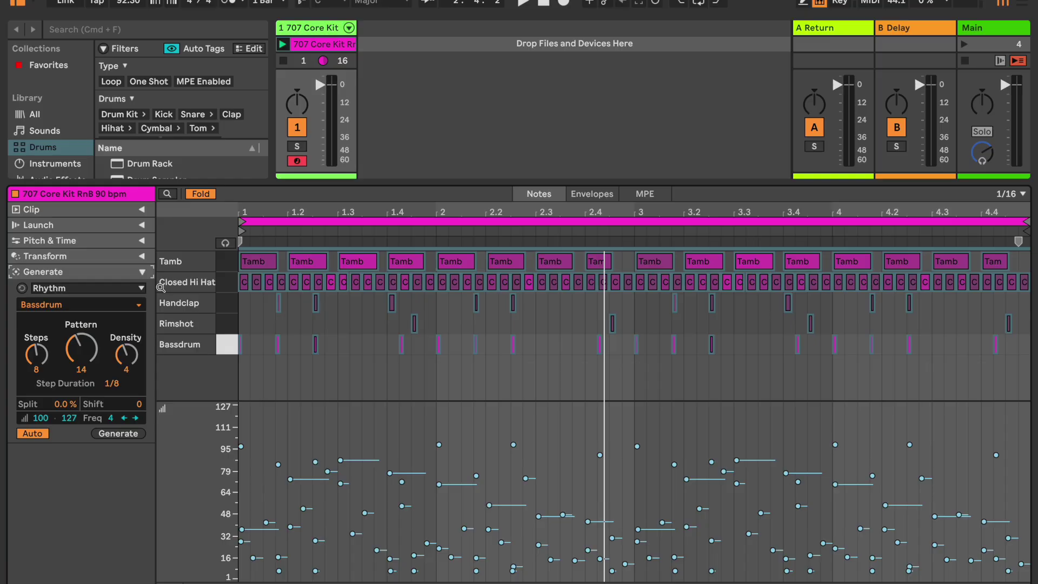
click(143, 288)
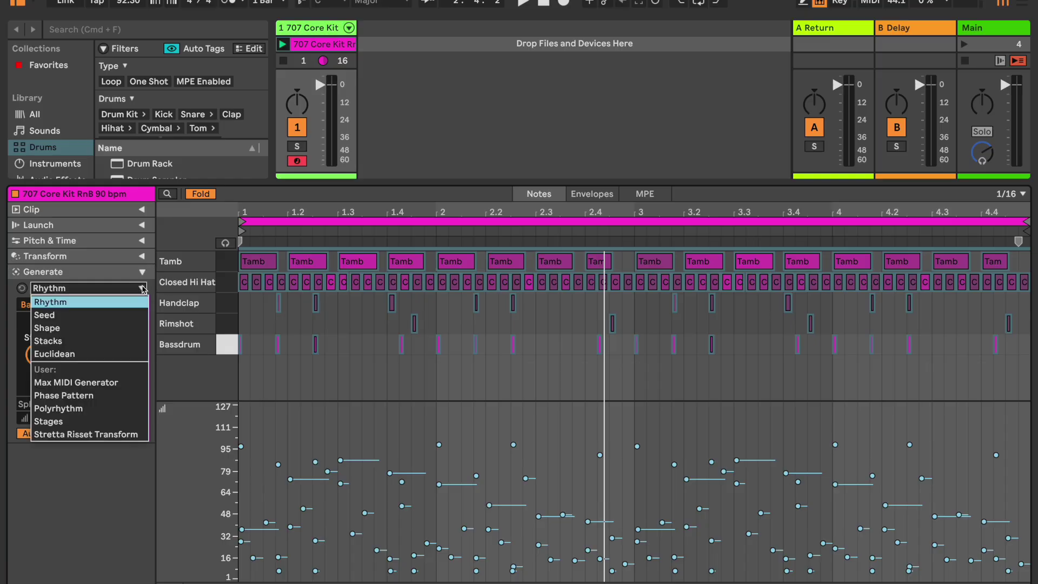
click(134, 435)
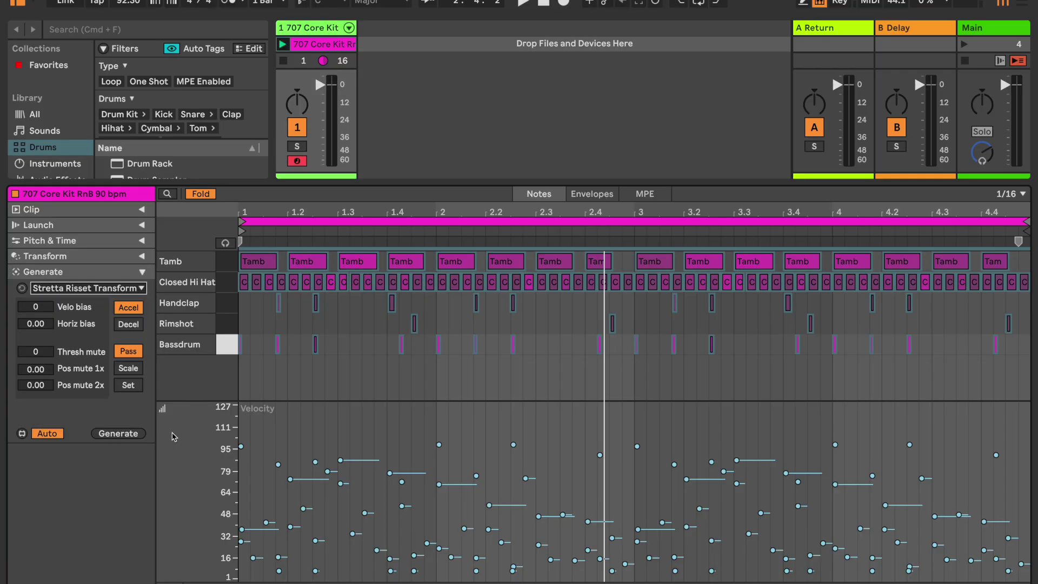
key(super+a)
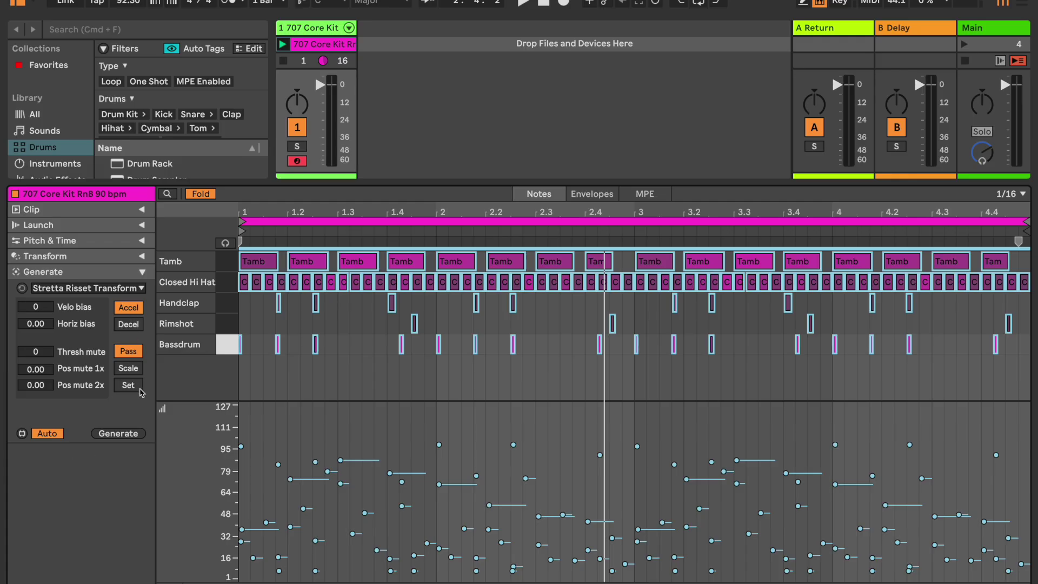
Set the Risset transform to Decel with crossing velocity ramps, play it, then switch velocities to Scale.
click(133, 326)
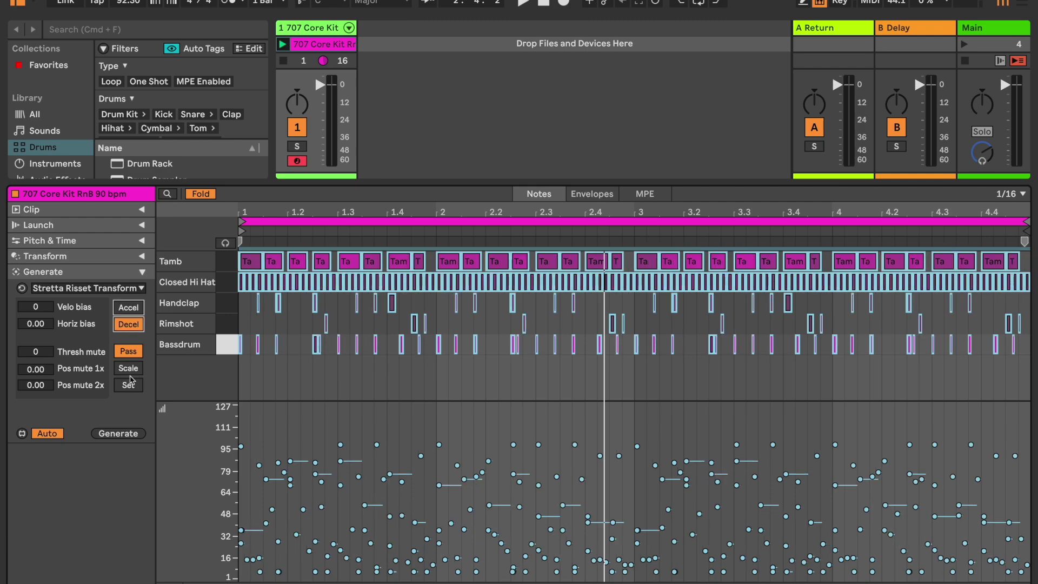
click(127, 387)
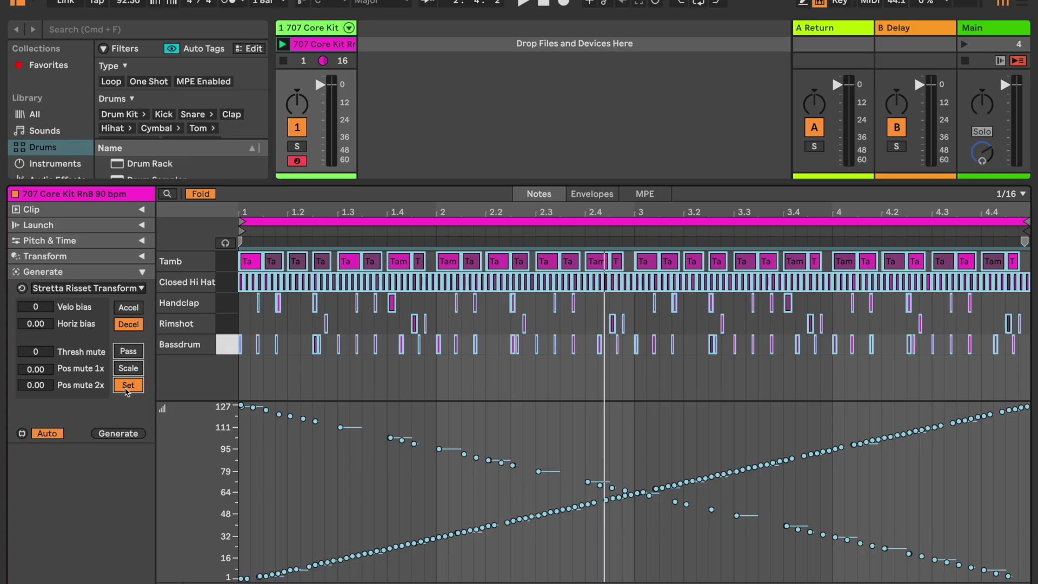
key(space)
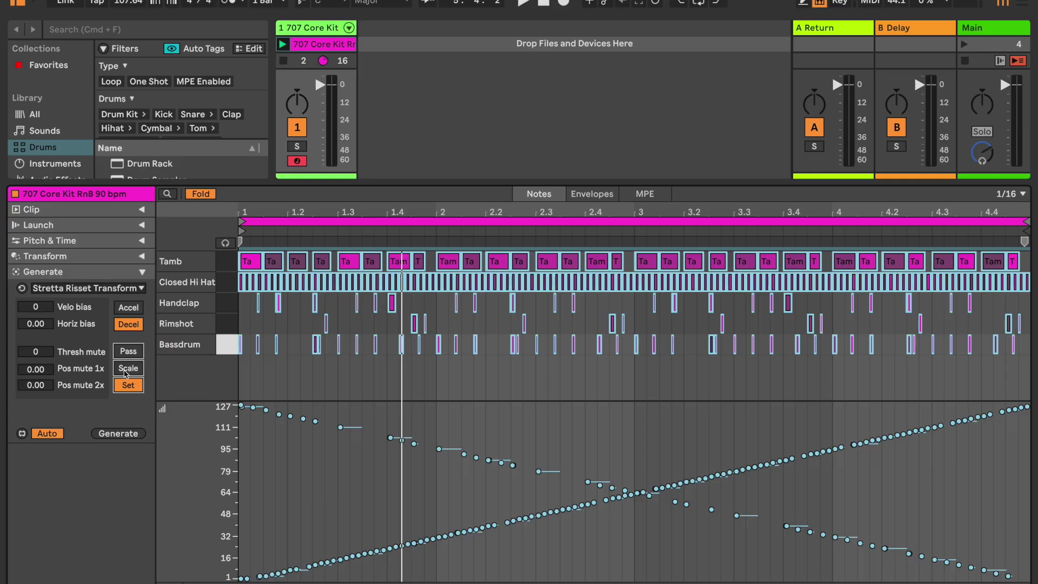
click(128, 369)
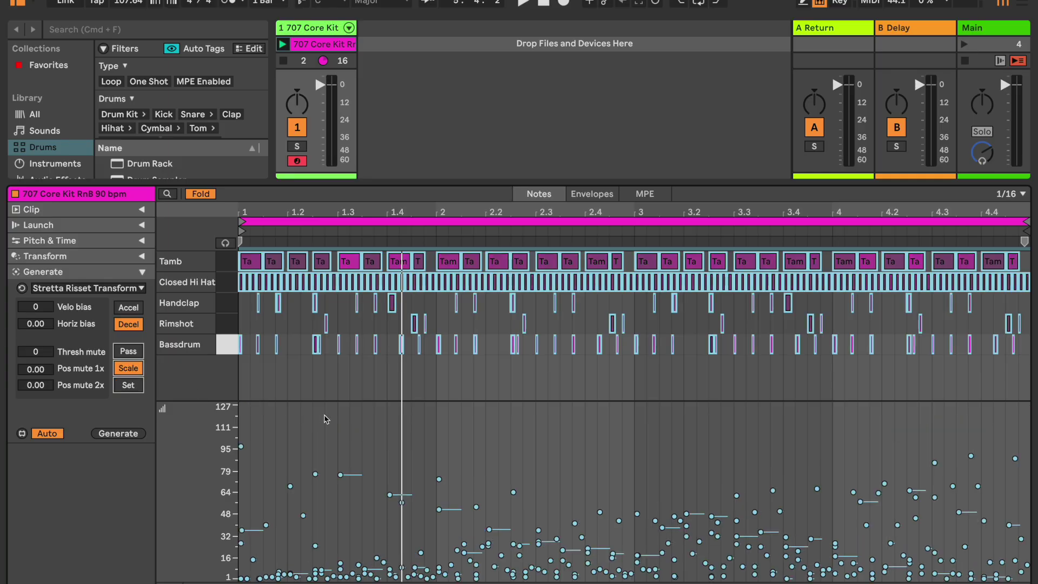
Play the Decel-and-Scale 707 Core Kit clip through from the start.
key(space)
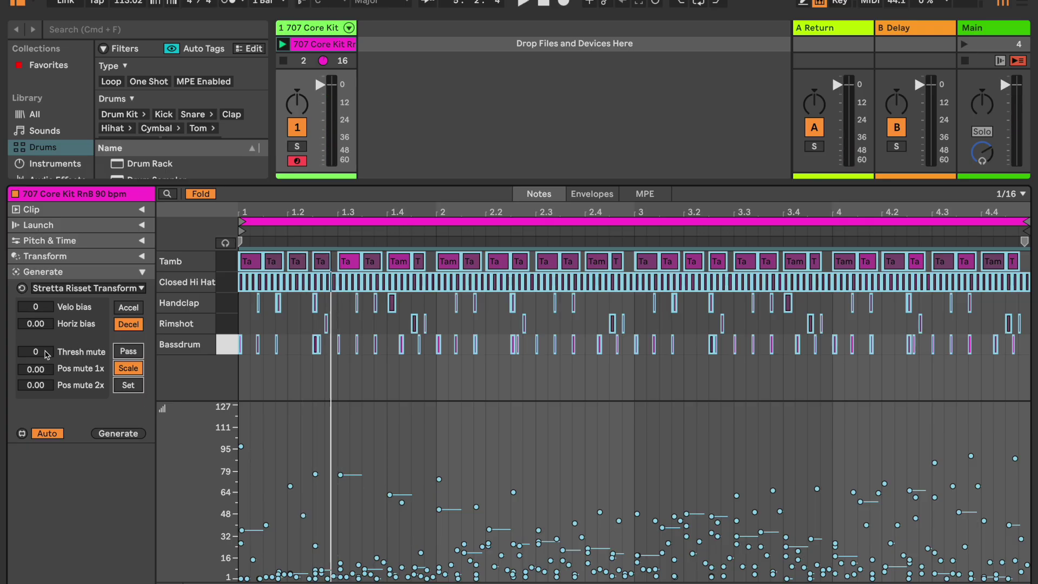
Raise the Risset mute threshold through 9 and 14 up to 20 while replaying the clip.
drag(47, 355, 45, 345)
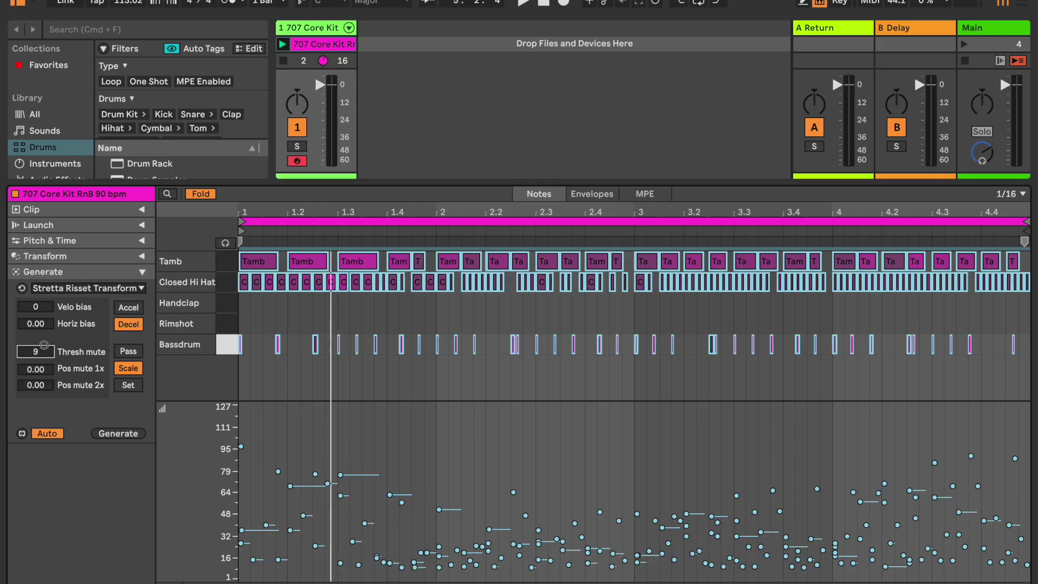
key(space)
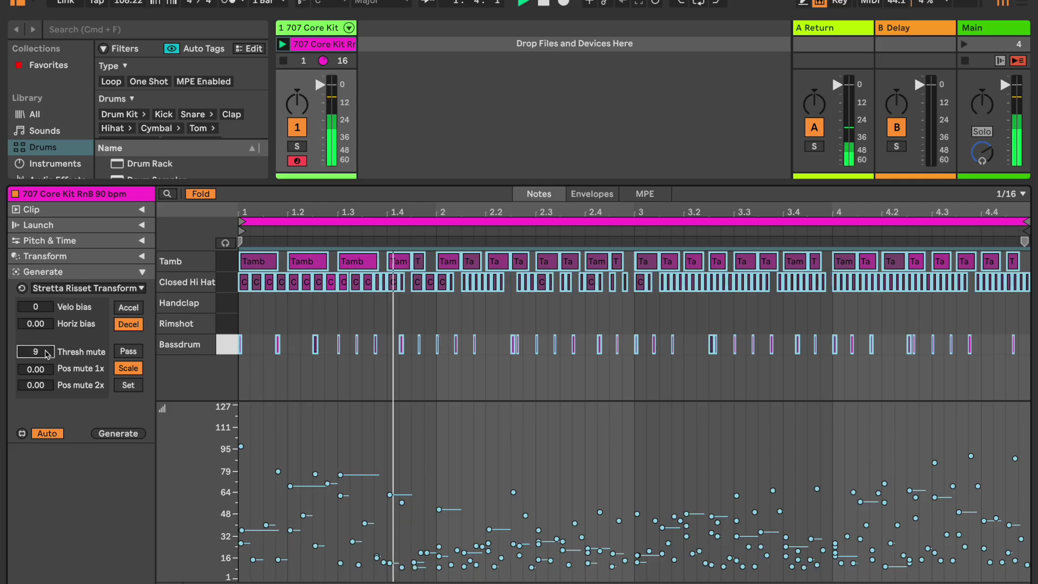
drag(47, 354, 43, 338)
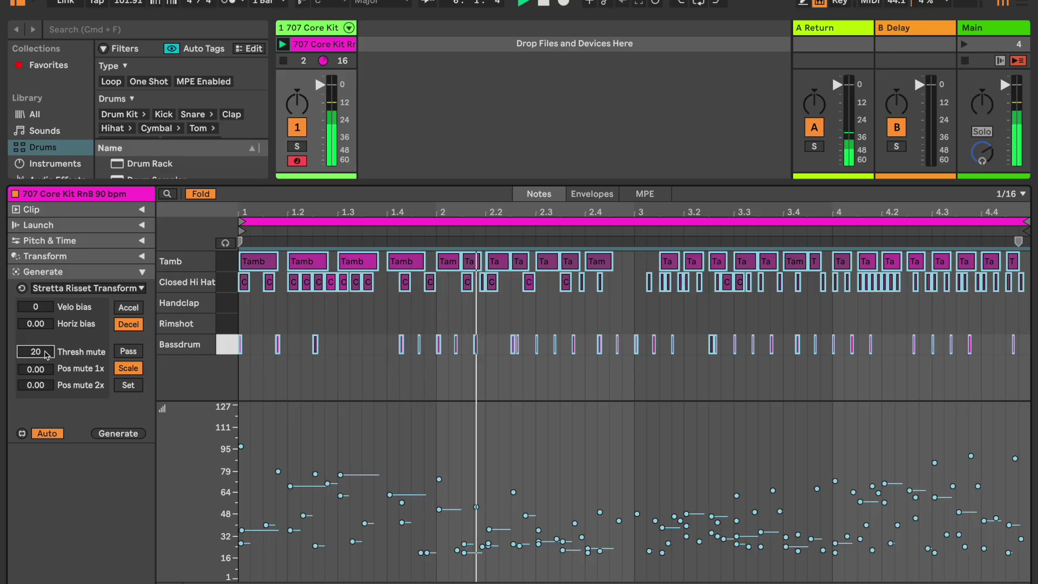
scroll(47, 355, up, 2)
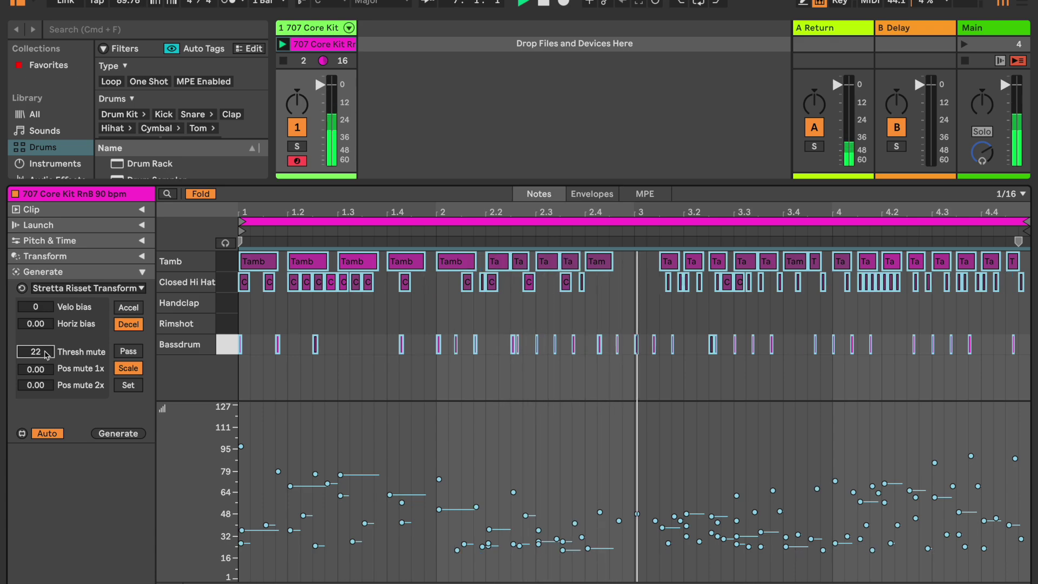
scroll(47, 355, down, 2)
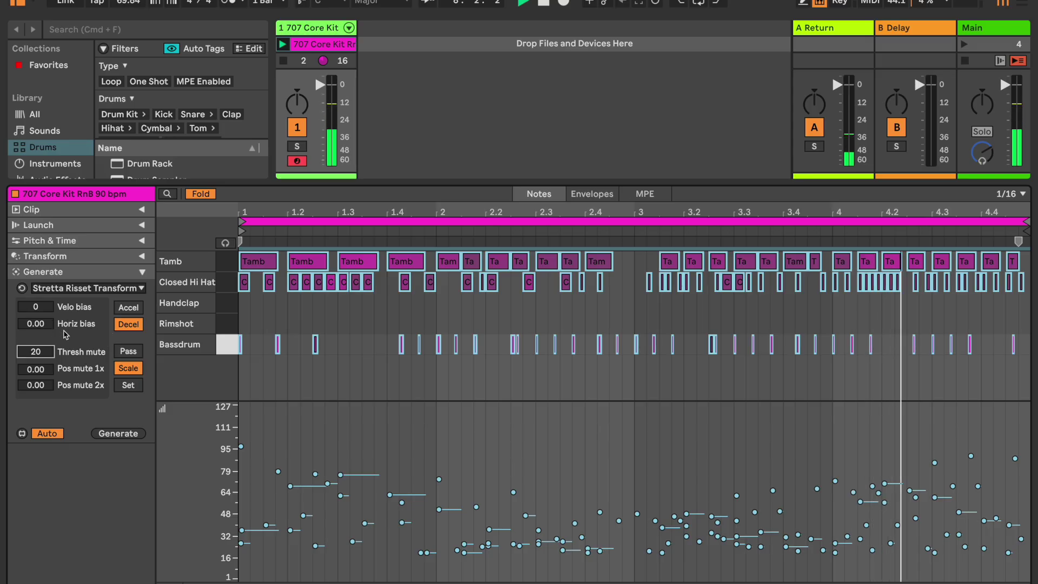
Move the Horiz bias value negative and back positive to reshape the Risset pattern.
scroll(45, 331, down, 5)
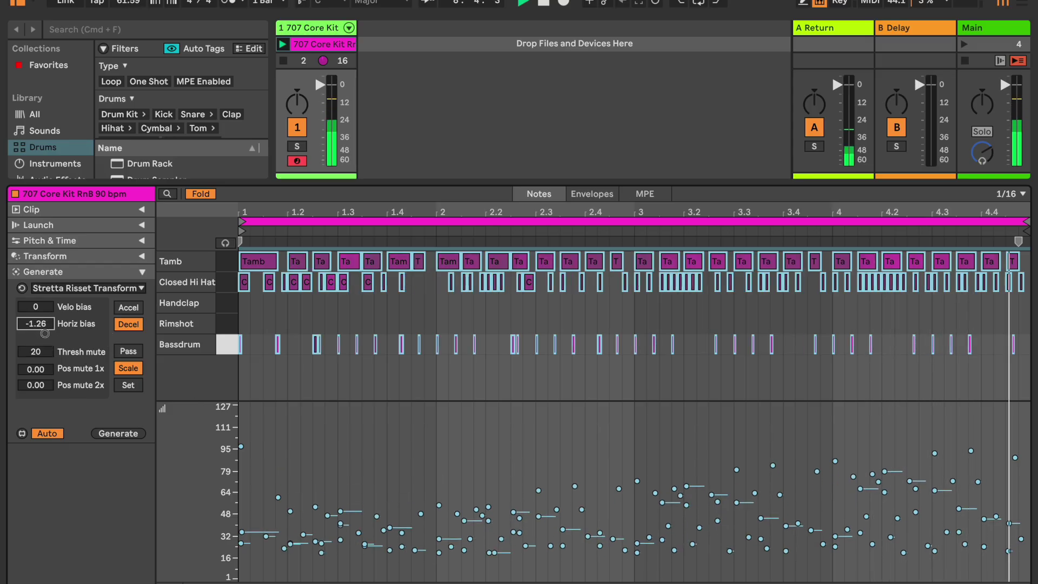
scroll(46, 324, up, 4)
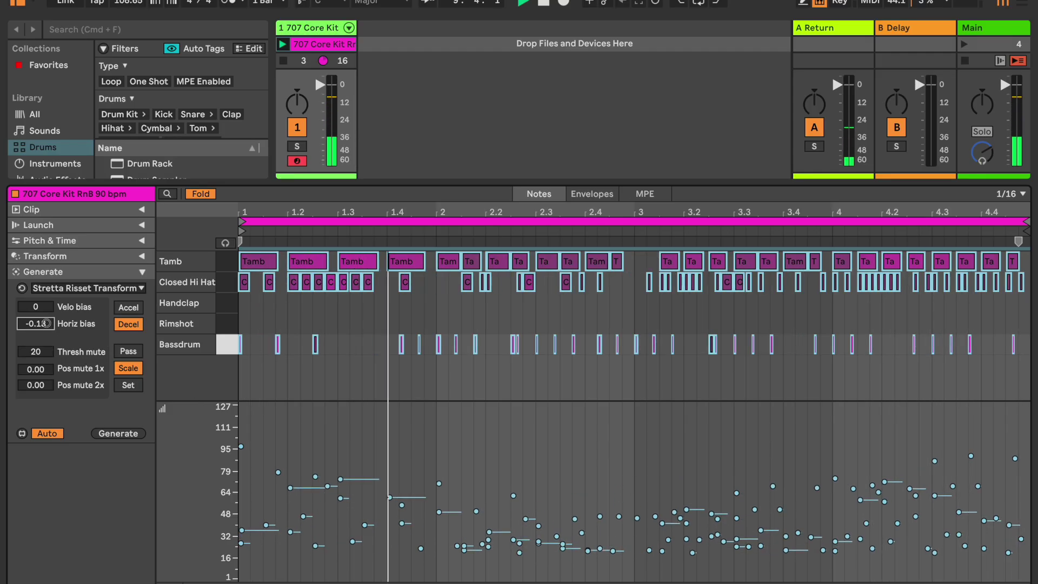
scroll(46, 324, up, 4)
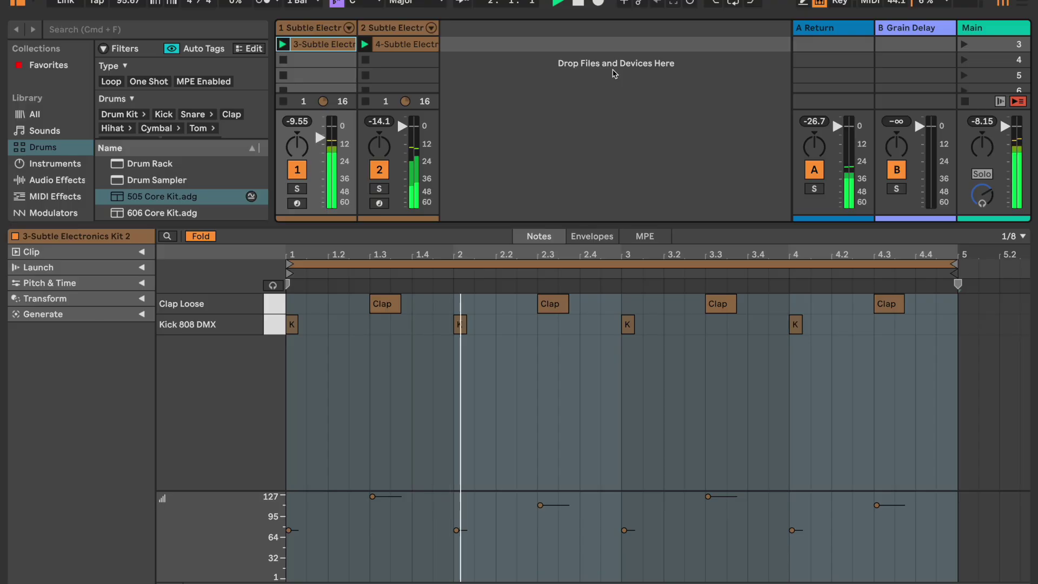
Edit the 4-Subtle Electronics Kit 2 hi-hat clip together with the claps-and-kicks clip, selecting all their notes.
click(400, 44)
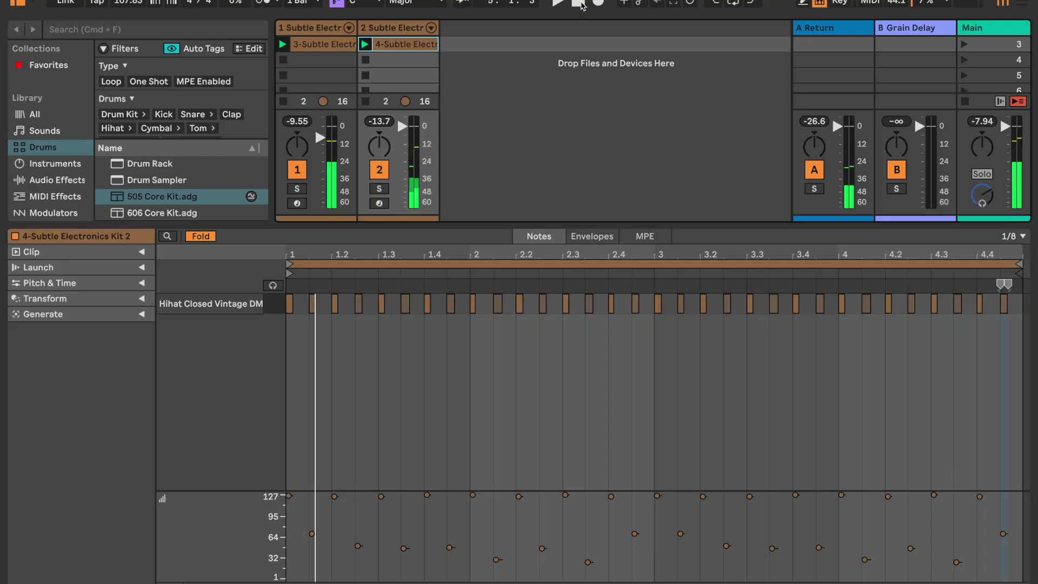
key(super+a)
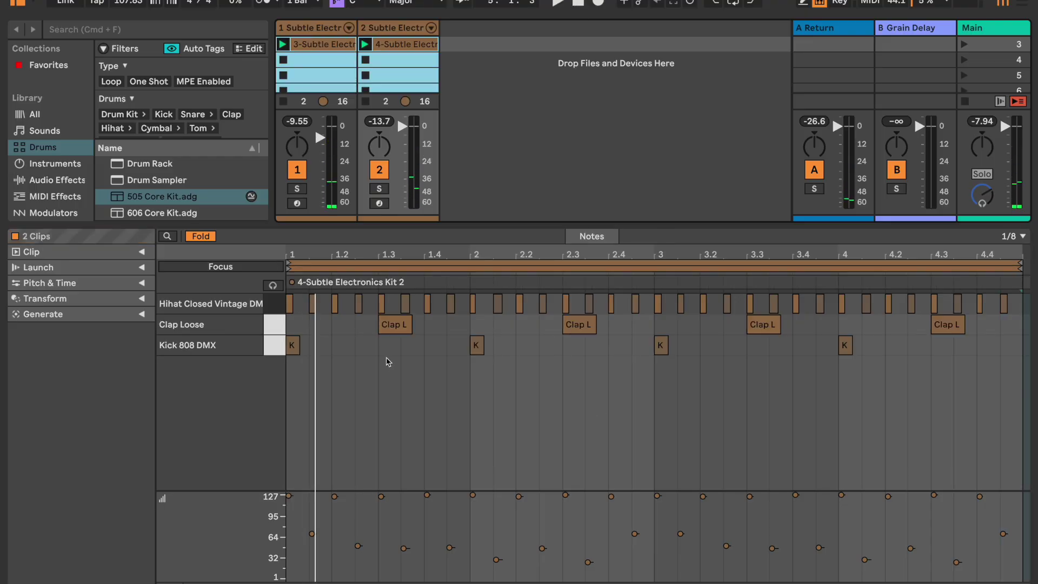
click(387, 361)
key(super+a)
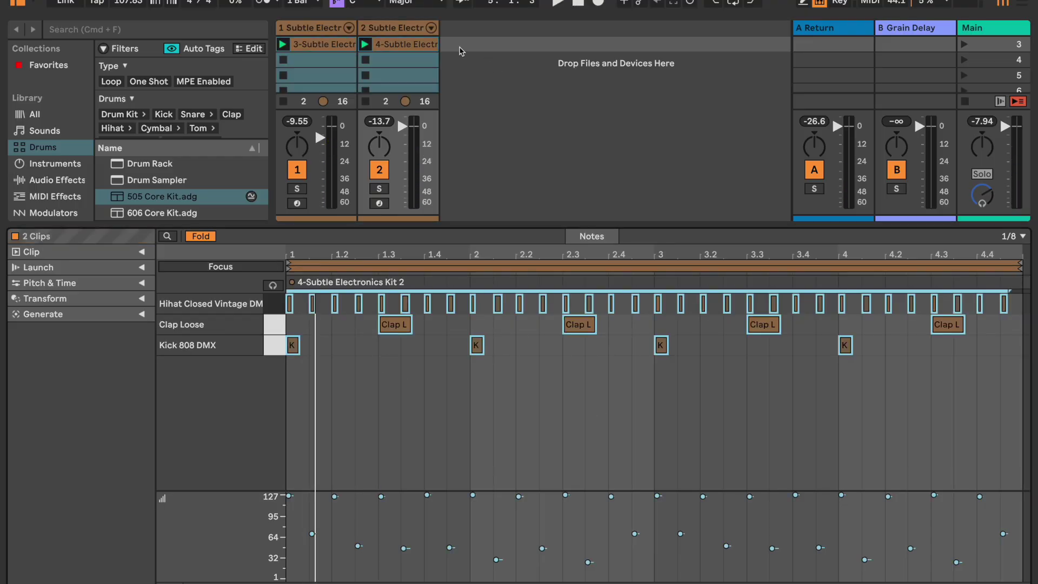
click(428, 46)
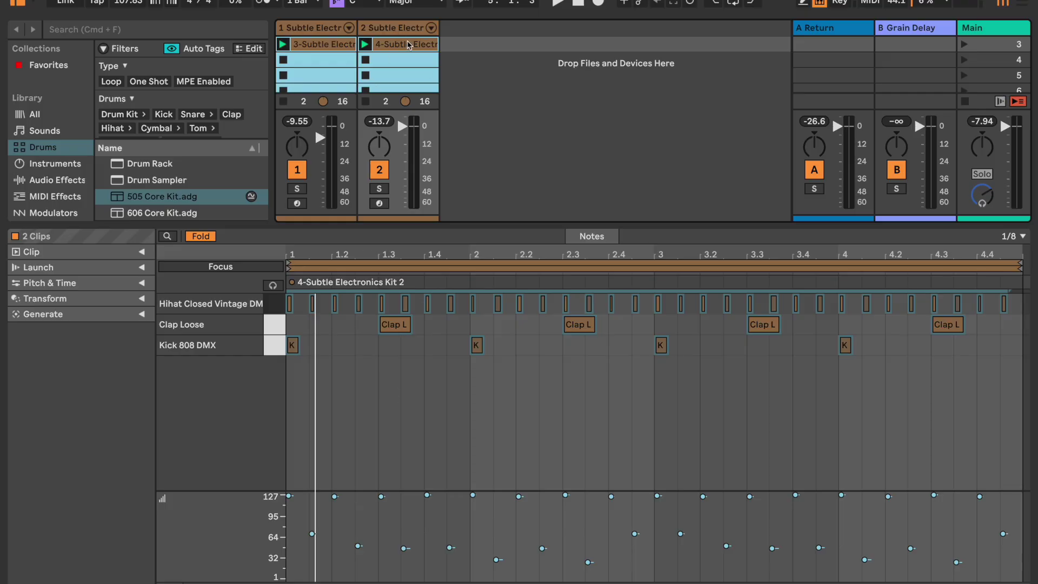
Select the hi-hat clip's full note range, load Stretta Risset Transform, and switch it to Decel.
click(408, 45)
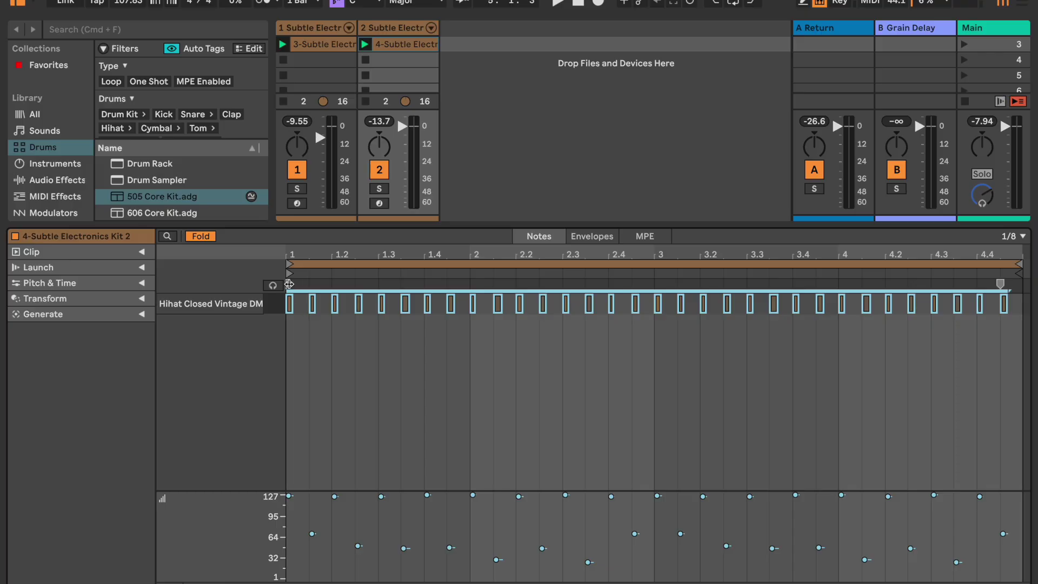
drag(292, 295, 966, 279)
click(142, 315)
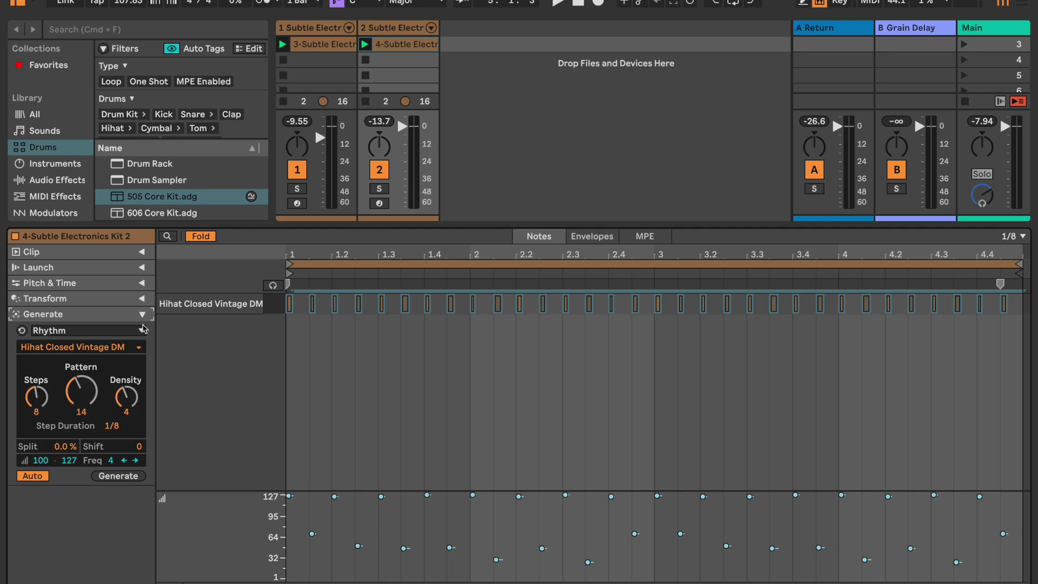
click(142, 330)
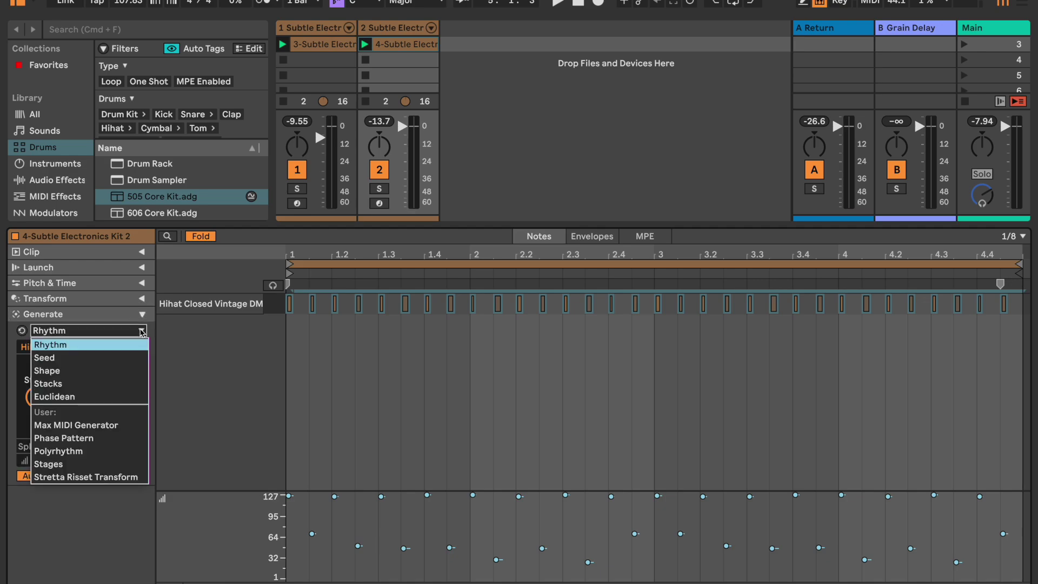
click(134, 478)
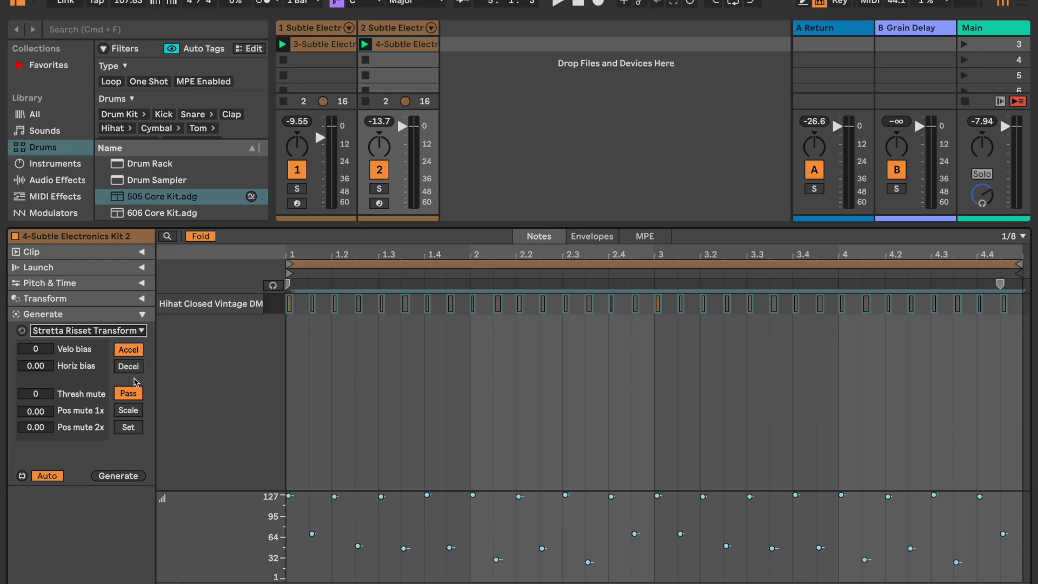
click(129, 367)
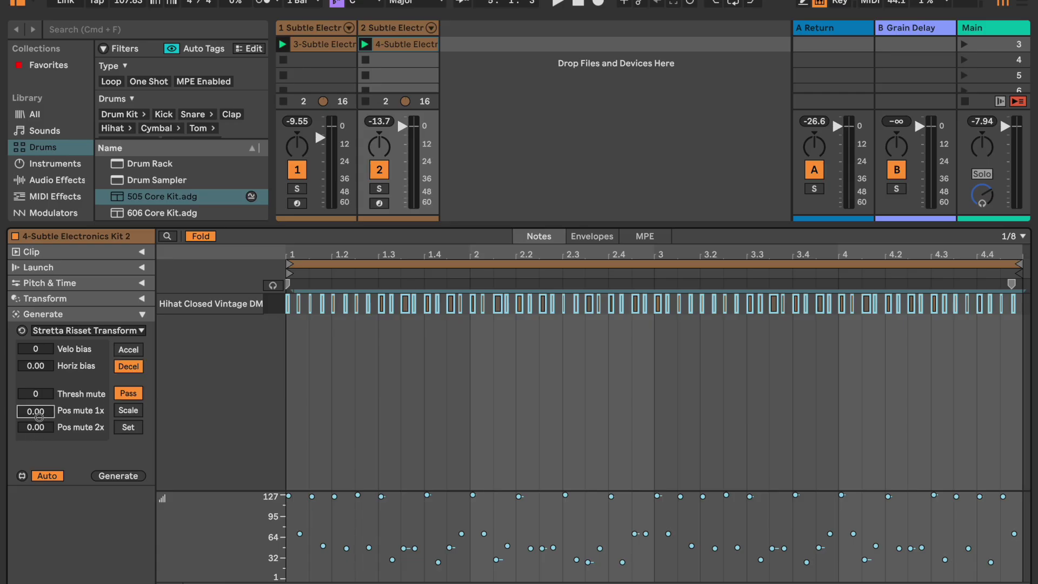
Try different Pos mute 1x and 2x levels while playing the hi-hat loop.
drag(39, 417, 49, 326)
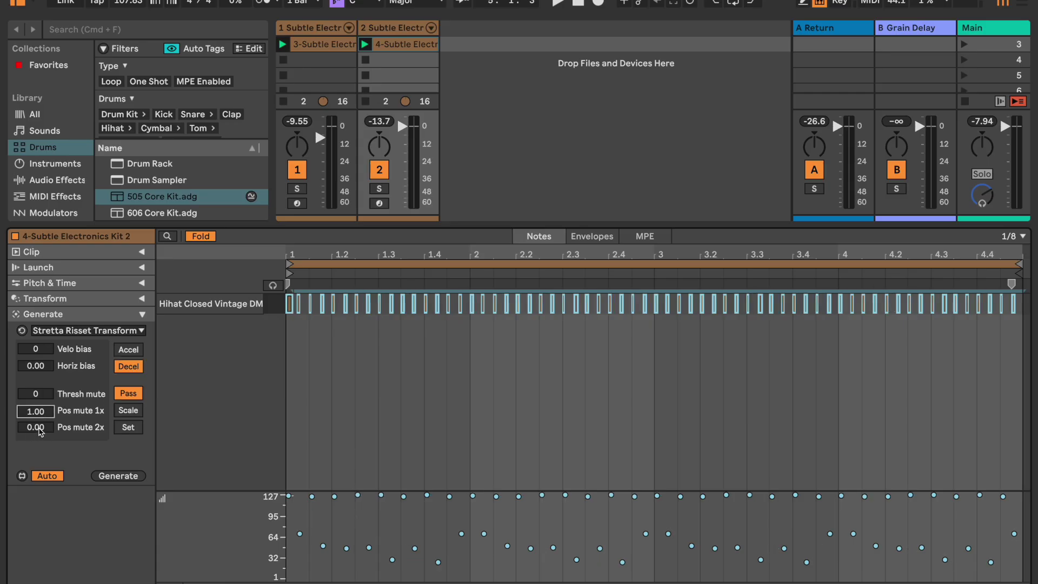
drag(38, 428, 46, 378)
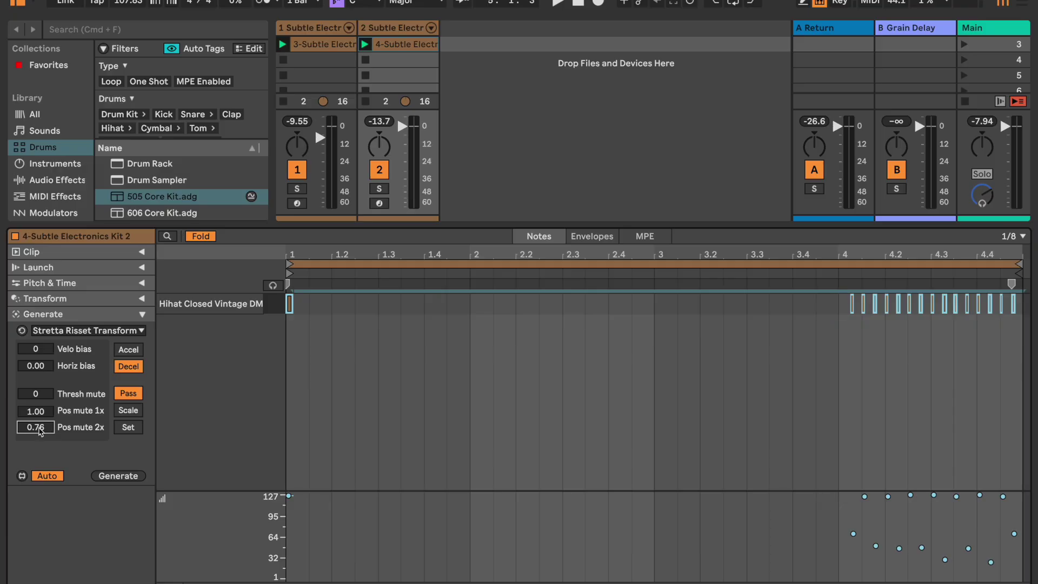
drag(44, 414, 49, 466)
key(space)
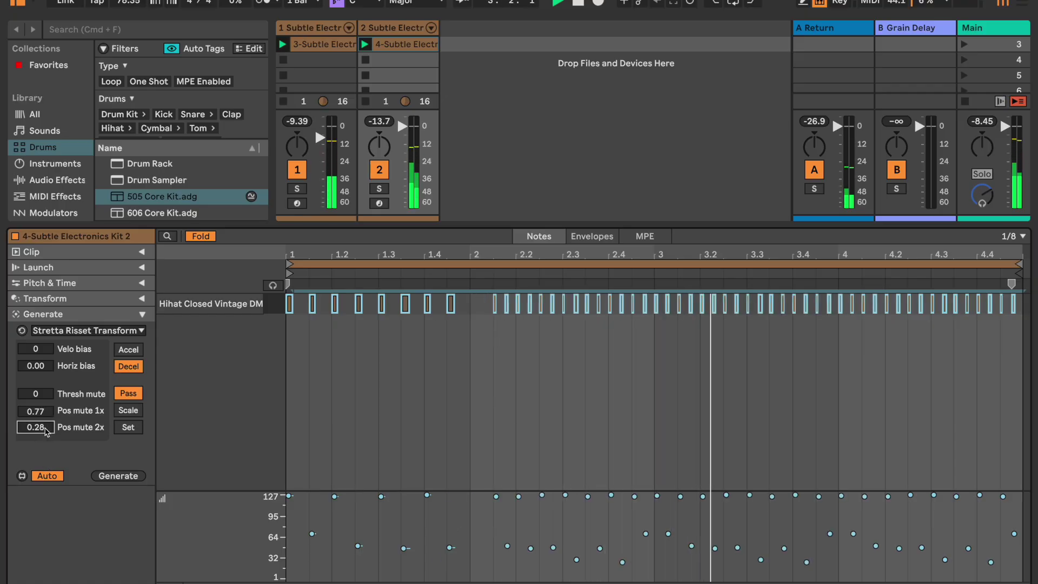
drag(43, 415, 45, 420)
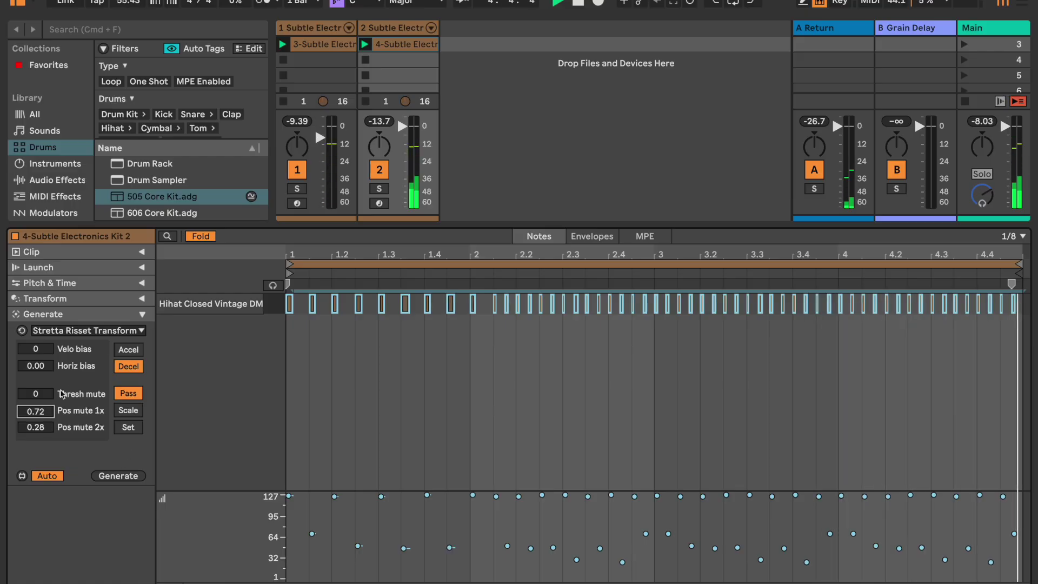
Set both position mutes to 0.50 and the horizontal bias to -0.88.
text(.5)
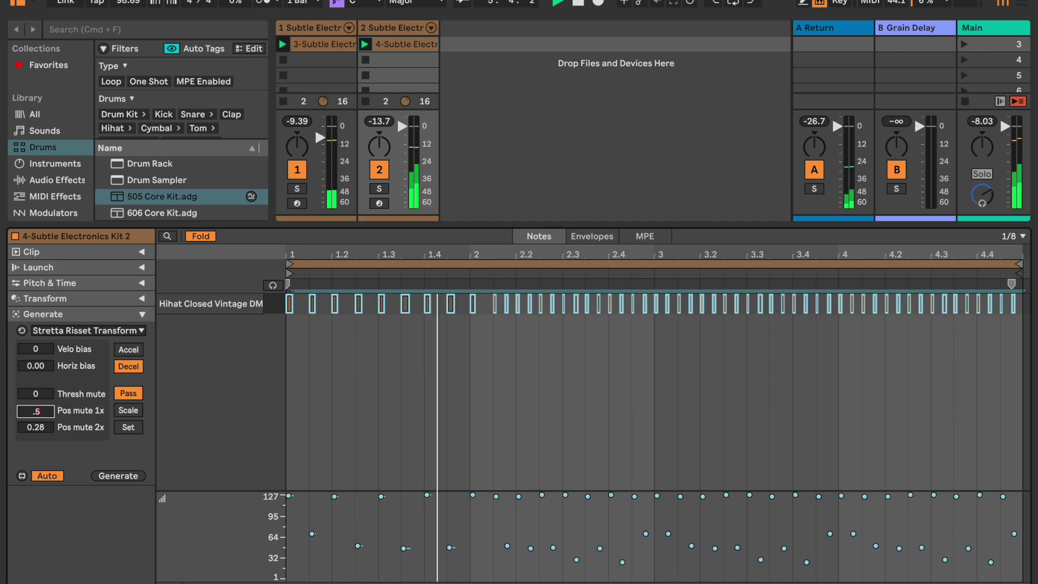
key(Tab)
text(.5)
key(Return)
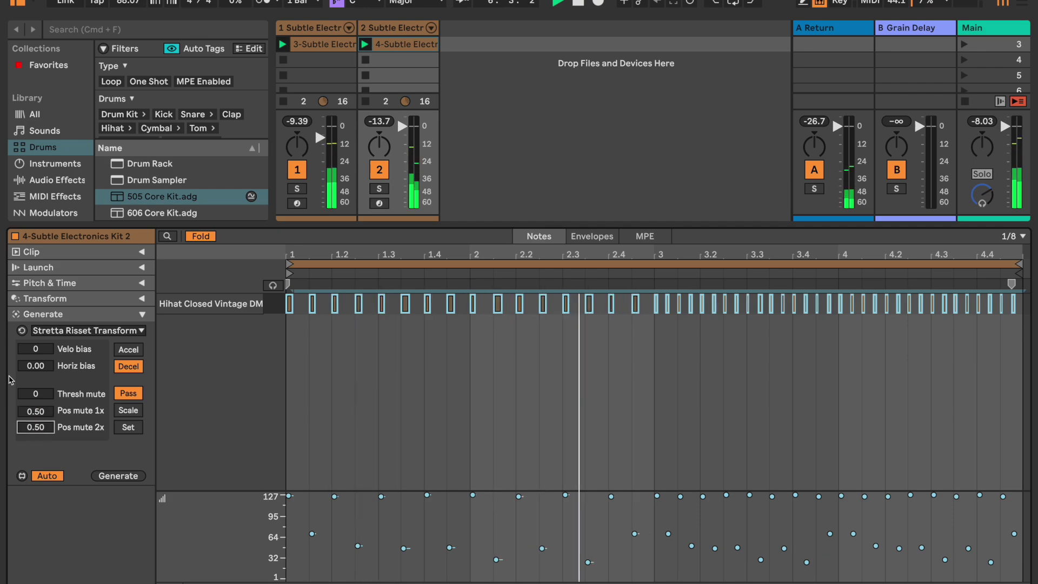
mouse_move(50, 366)
mouse_down()
mouse_move(50, 378)
mouse_move(46, 366)
mouse_up()
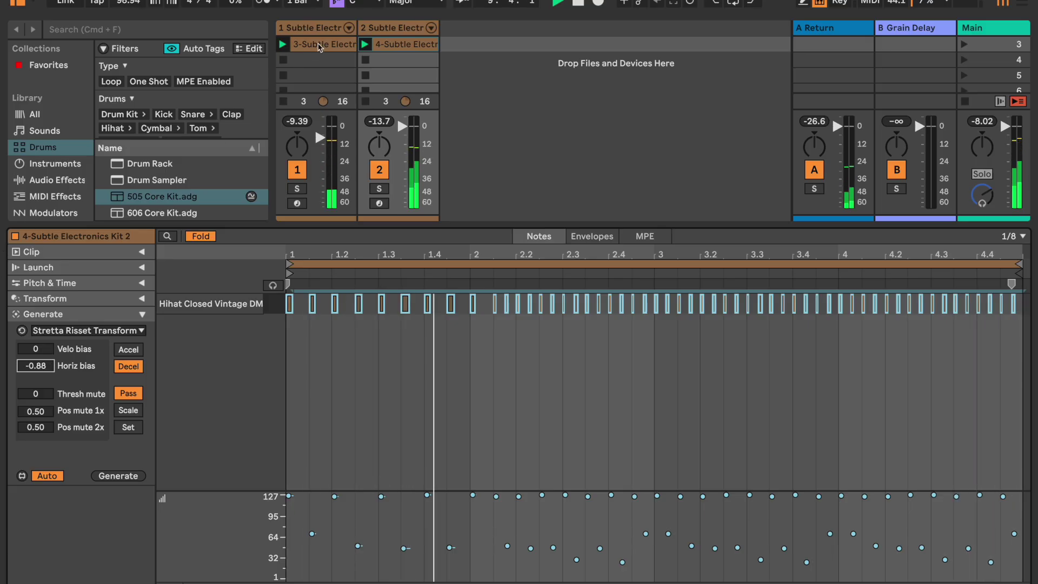
Select all clap and kick notes and the clip's time range up to bar 5.
key(Left)
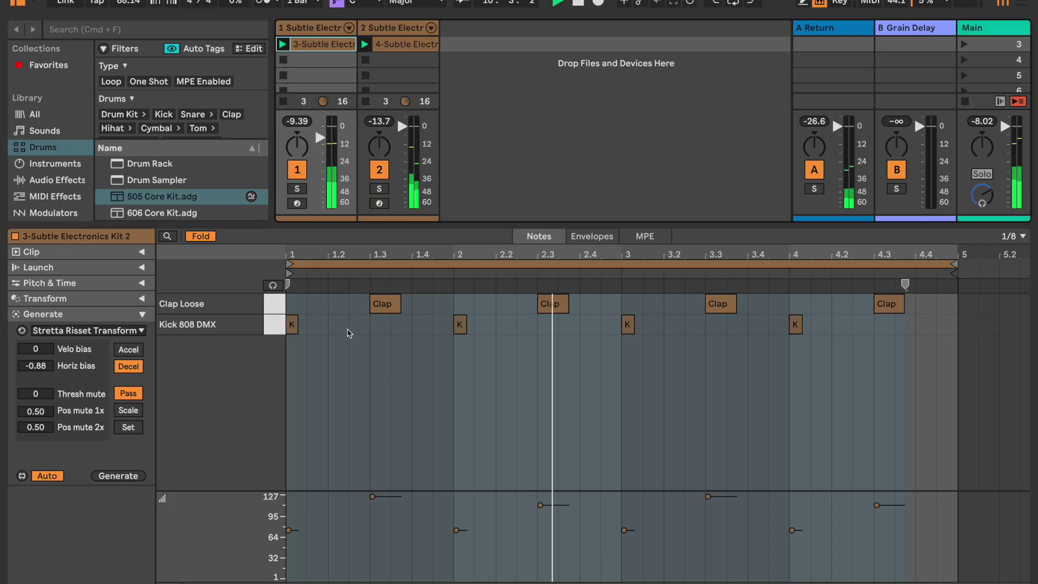
key(super+a)
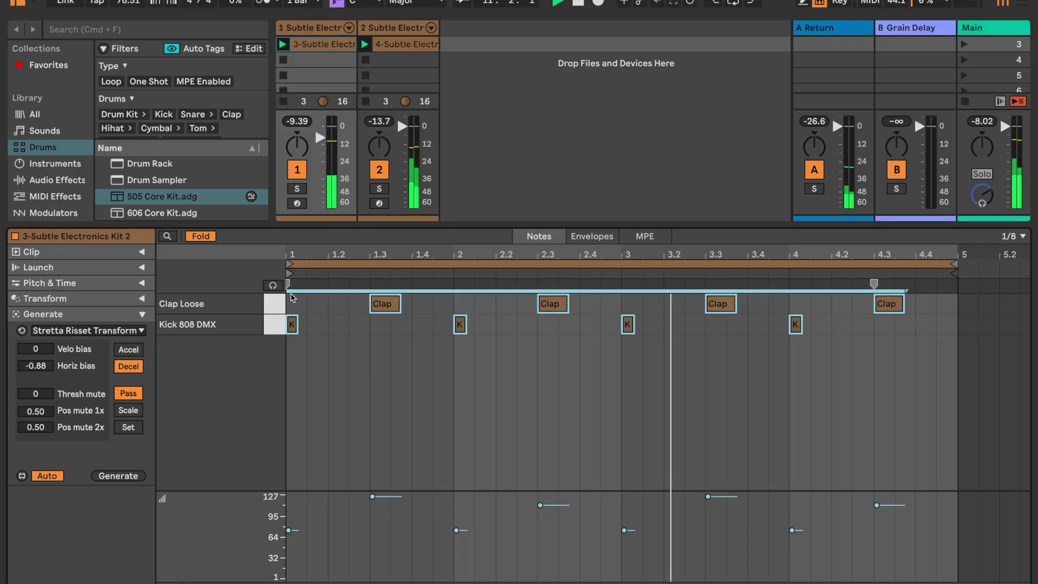
click(290, 294)
drag(289, 293, 968, 283)
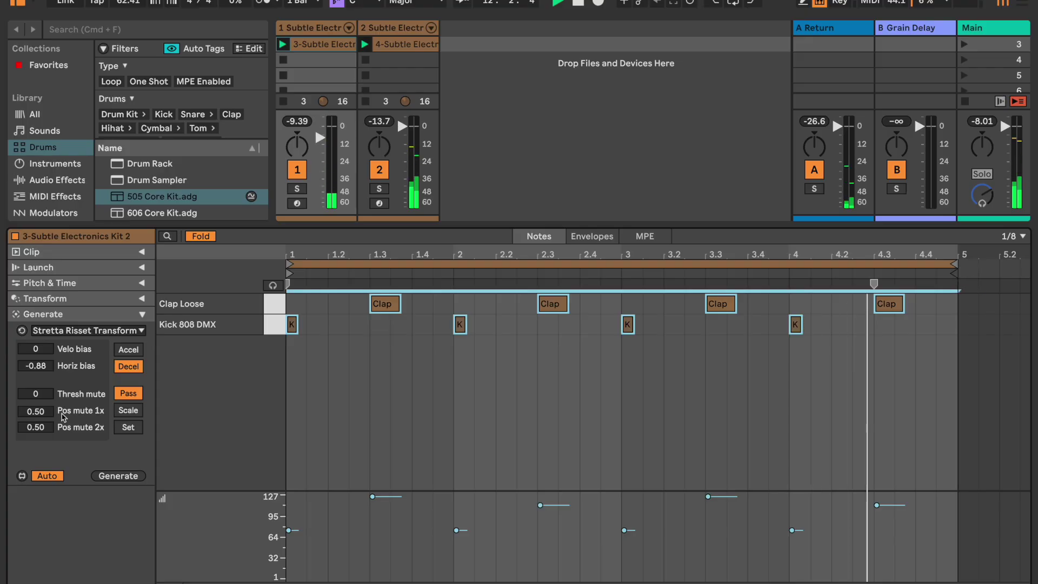
Apply Decel, set single-speed mute to 0.48, adjust horizontal bias, then stop playback.
click(135, 367)
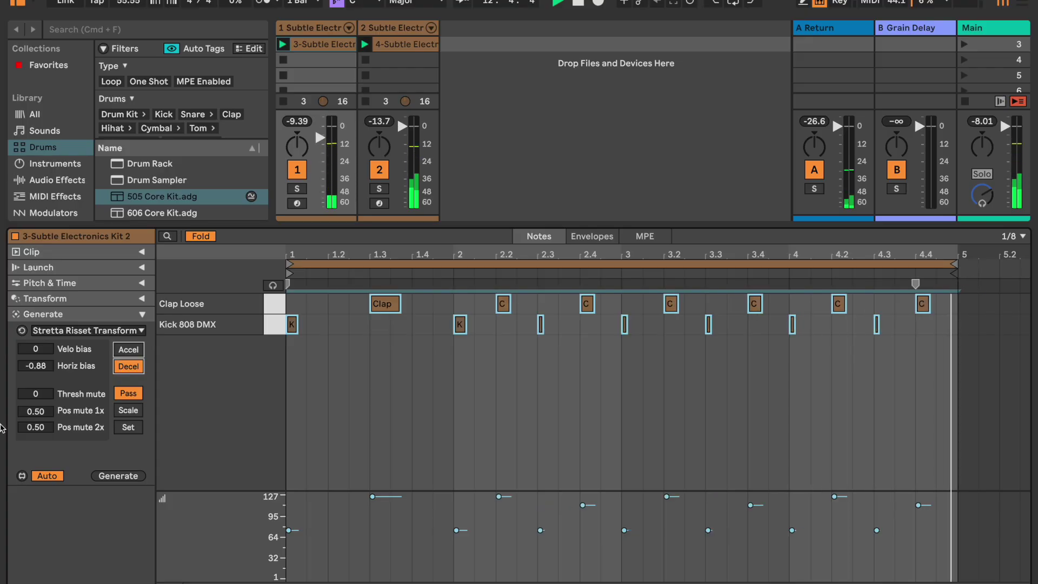
drag(41, 411, 44, 415)
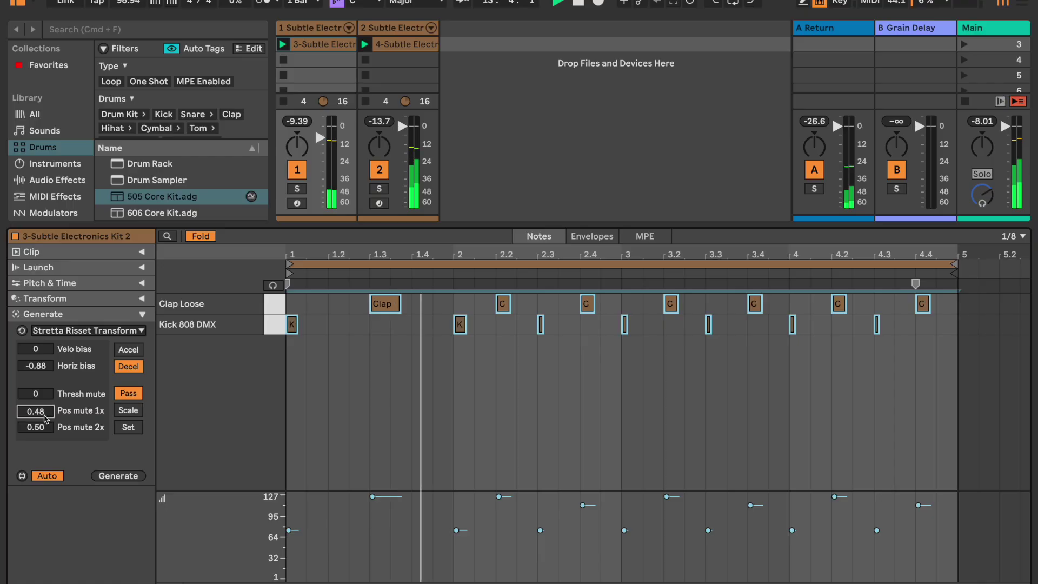
drag(43, 366, 48, 373)
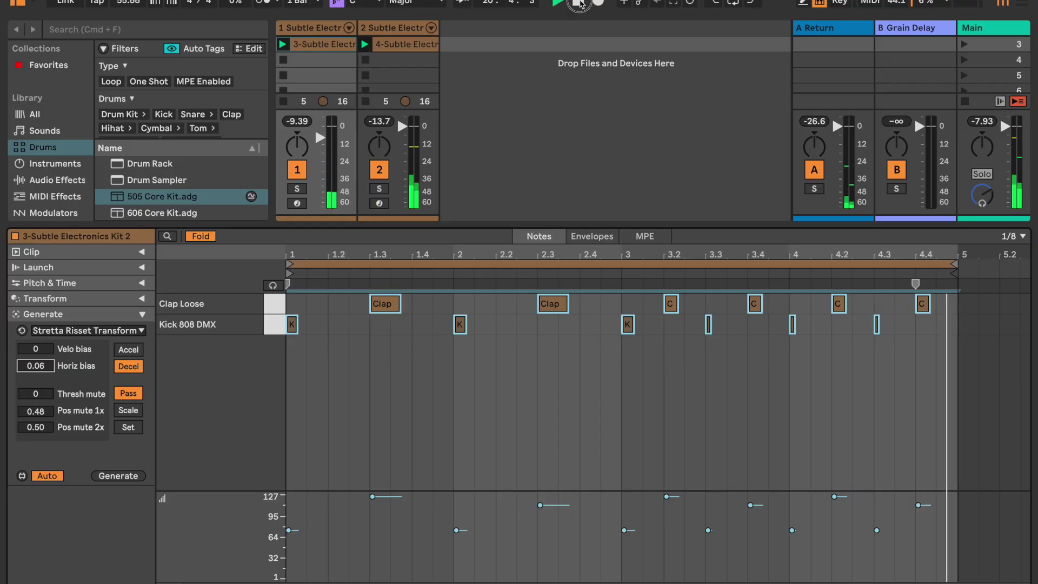
click(578, 4)
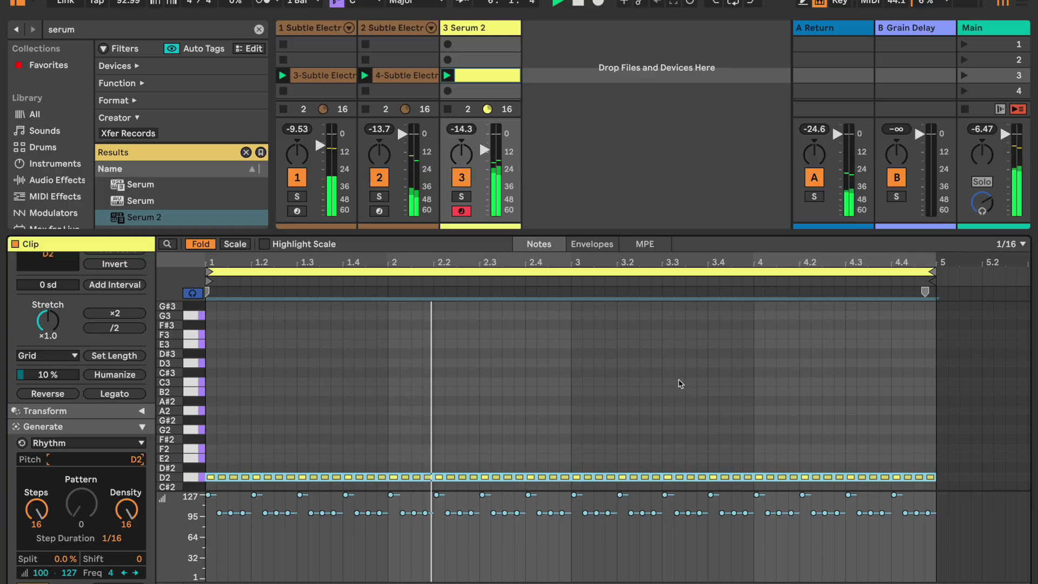
Duplicate the 4-bar D2 pattern, doubling note lengths on the copy and again from bar 9.
key(ctrl+d)
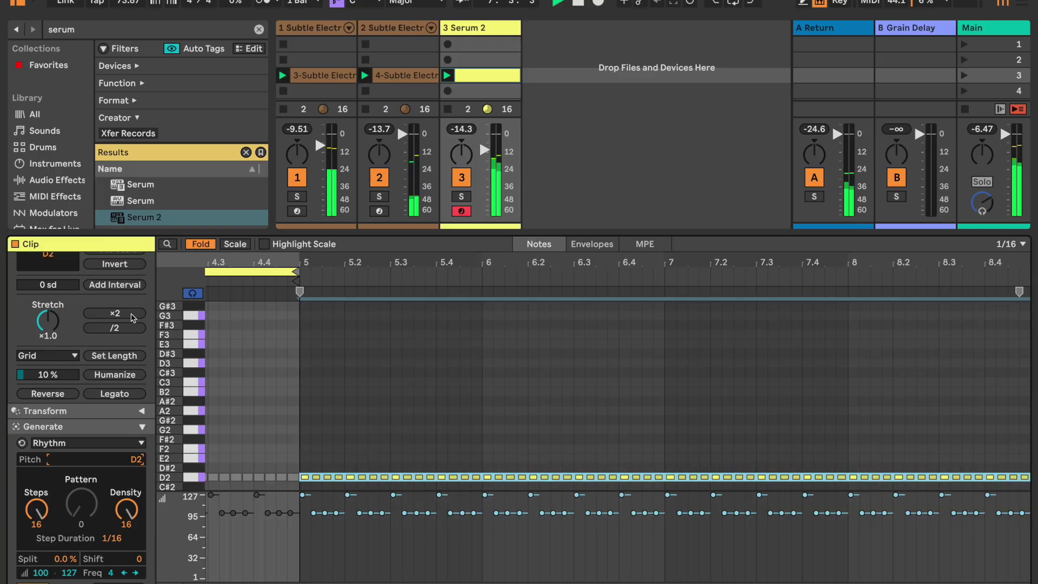
click(132, 314)
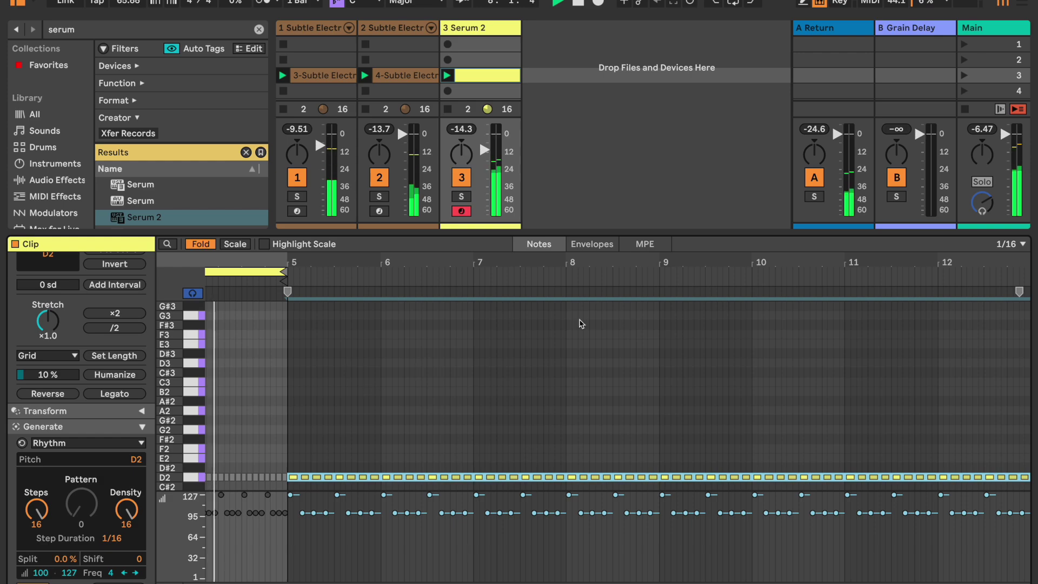
scroll(513, 381, up, 1)
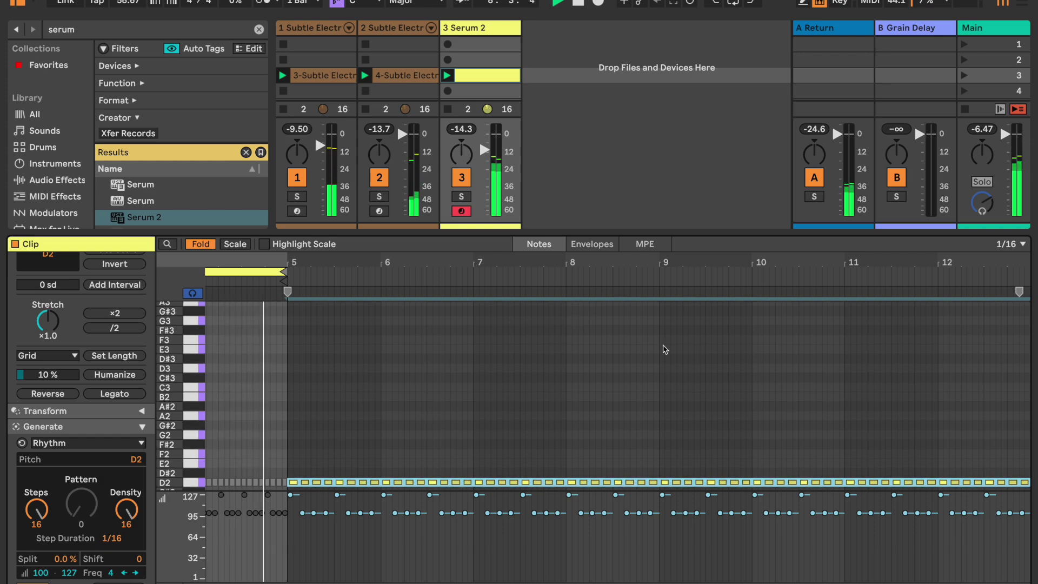
drag(660, 343, 1029, 486)
scroll(790, 383, down, 5)
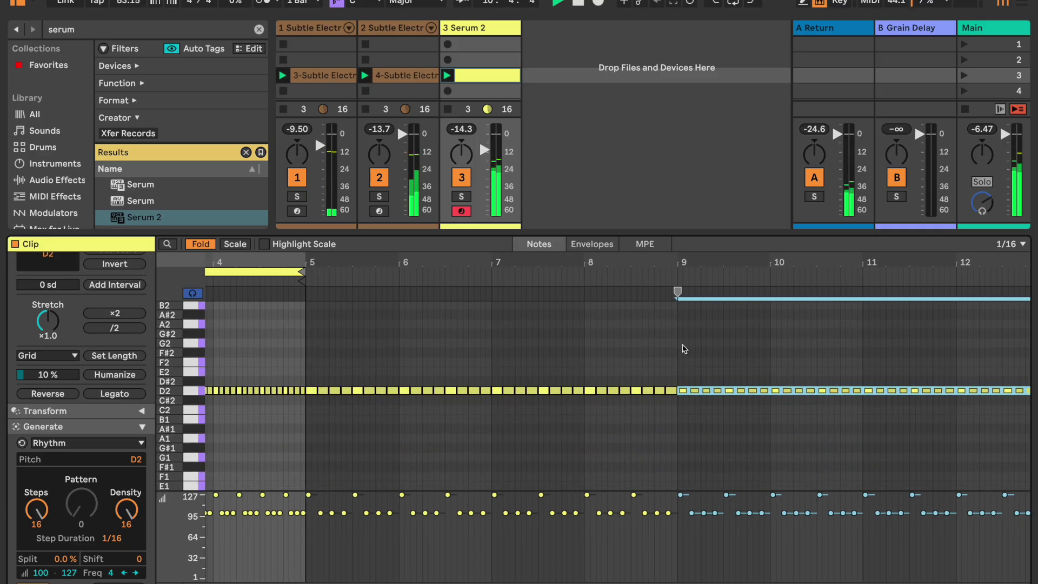
click(138, 314)
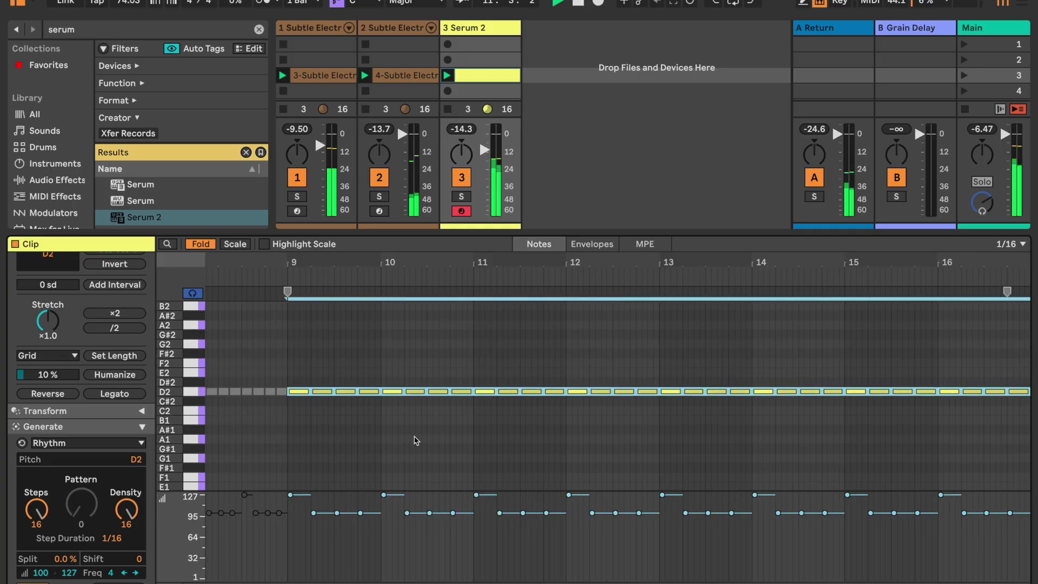
Double the D2 note lengths once more from bar 13 onward, viewing all sixteen bars.
key(minus)
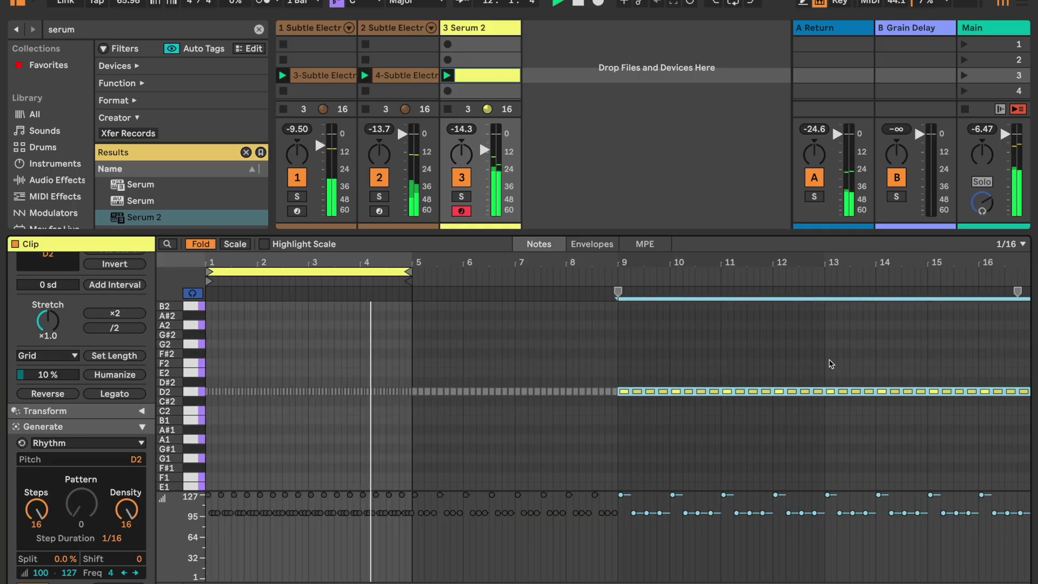
drag(827, 365, 1030, 436)
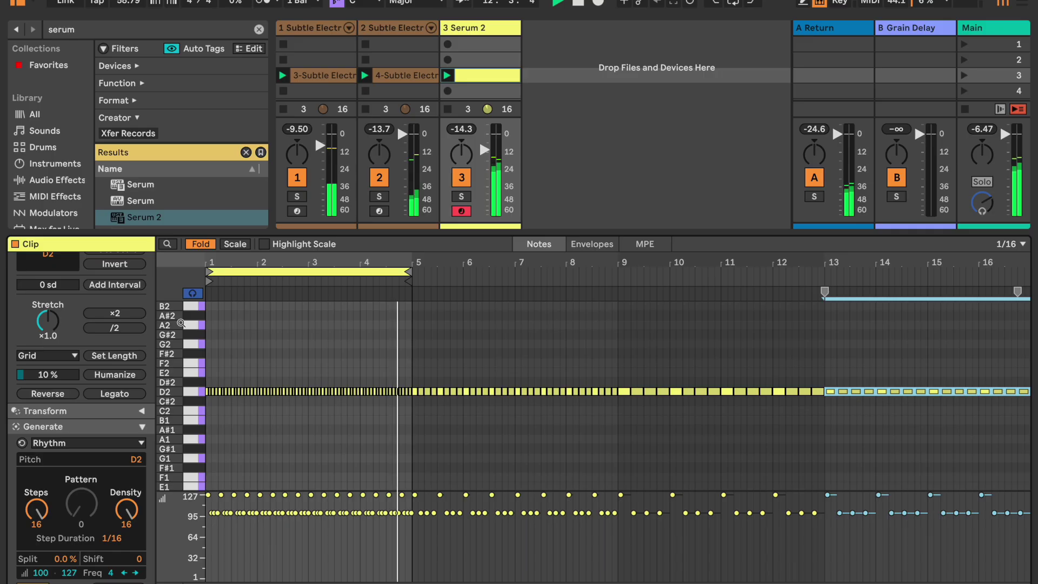
key(minus)
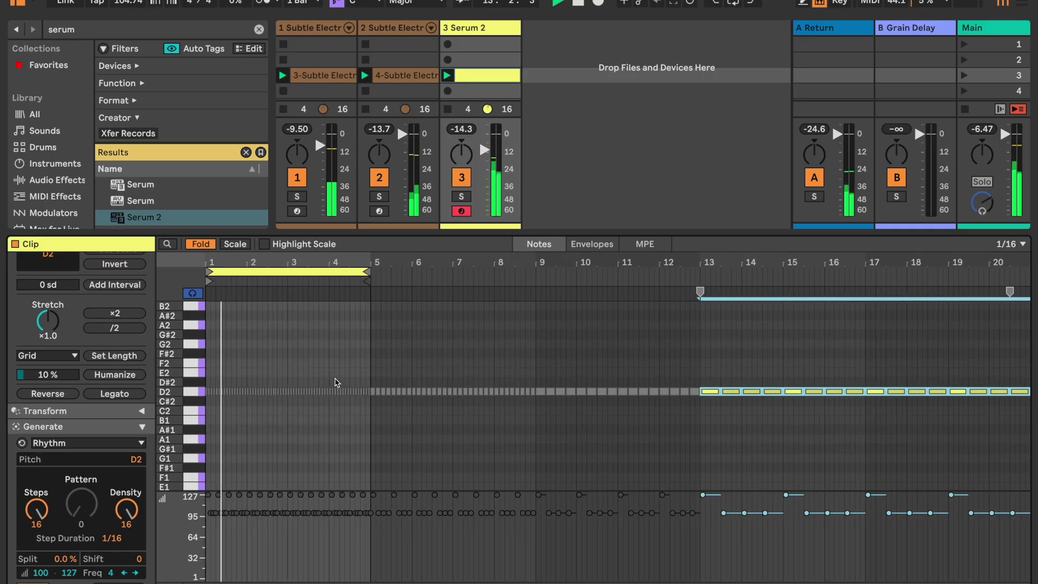
click(451, 272)
Extend the clip's loop brace to bar 17 so all 16 bars repeat.
drag(452, 271, 744, 308)
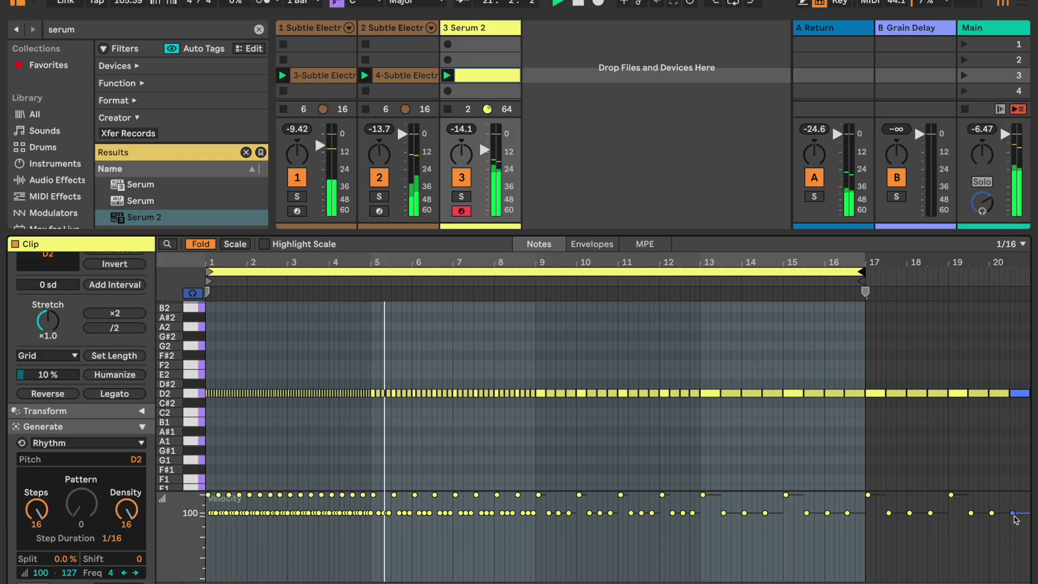
Select the velocity-100 D2 notes and drag them down to velocity 55.
drag(1016, 529, 200, 512)
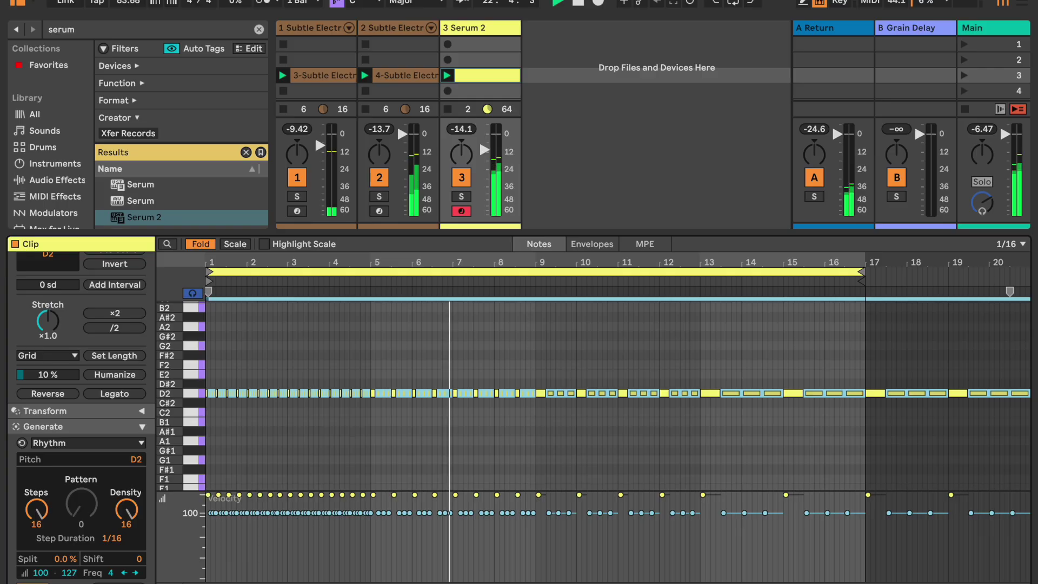
drag(314, 514, 314, 543)
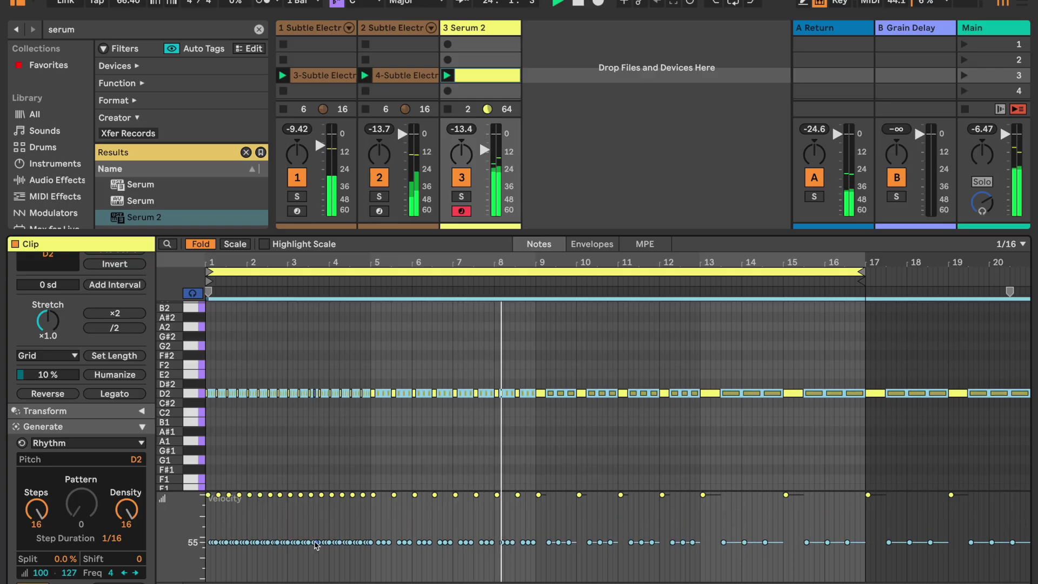